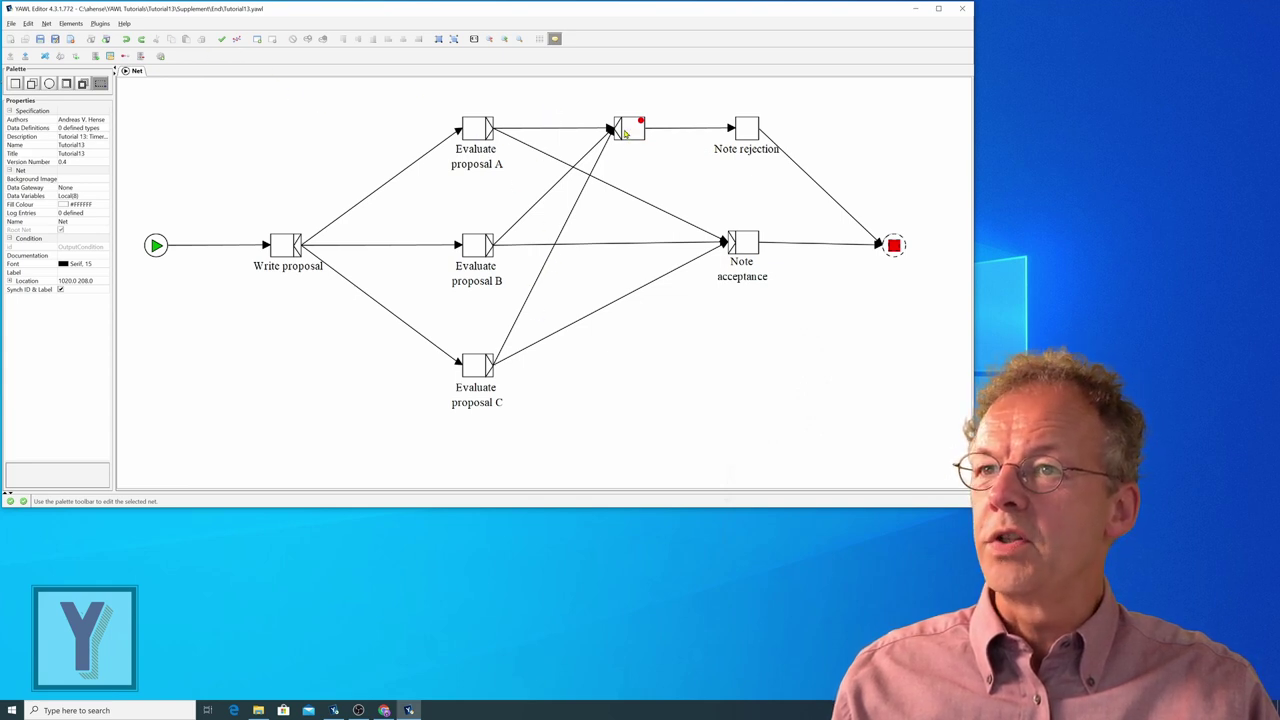
Select the timer task after the evaluations and show, then clear, its cancellation region
click(624, 131)
click(292, 39)
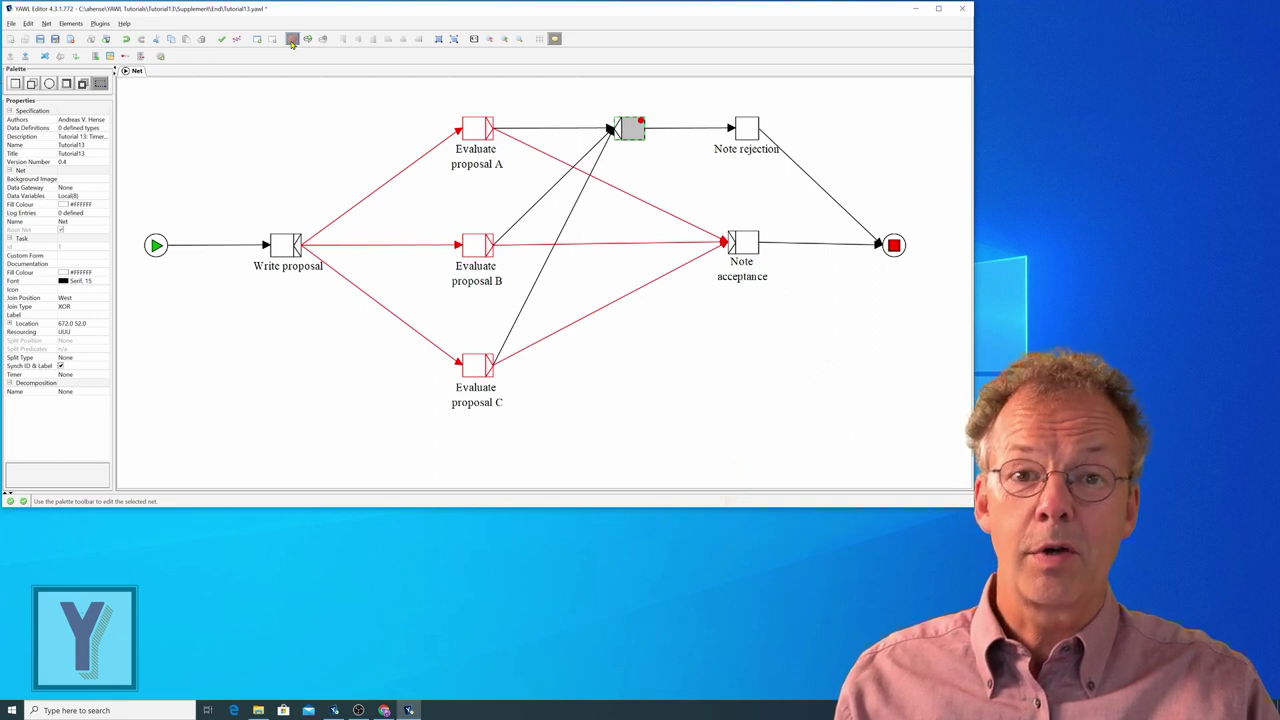
click(264, 278)
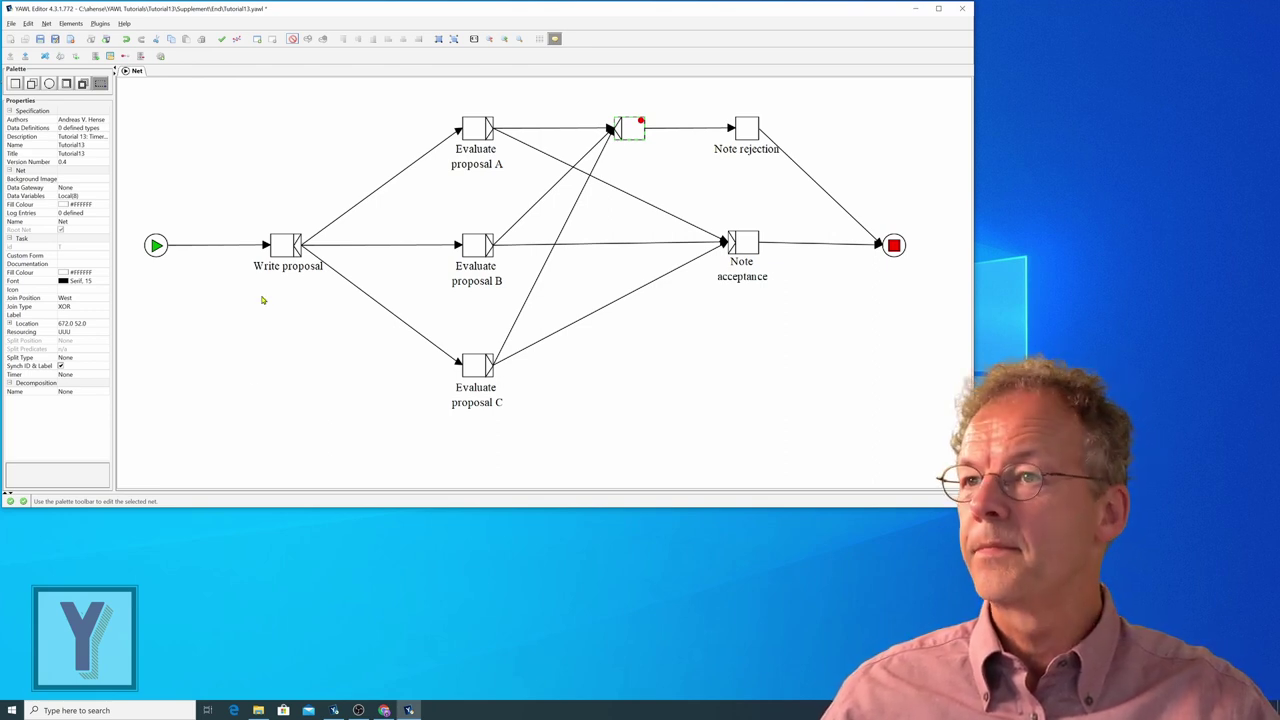
Give Evaluate proposal A a timer that starts on offer and expires after a minutes duration
click(479, 135)
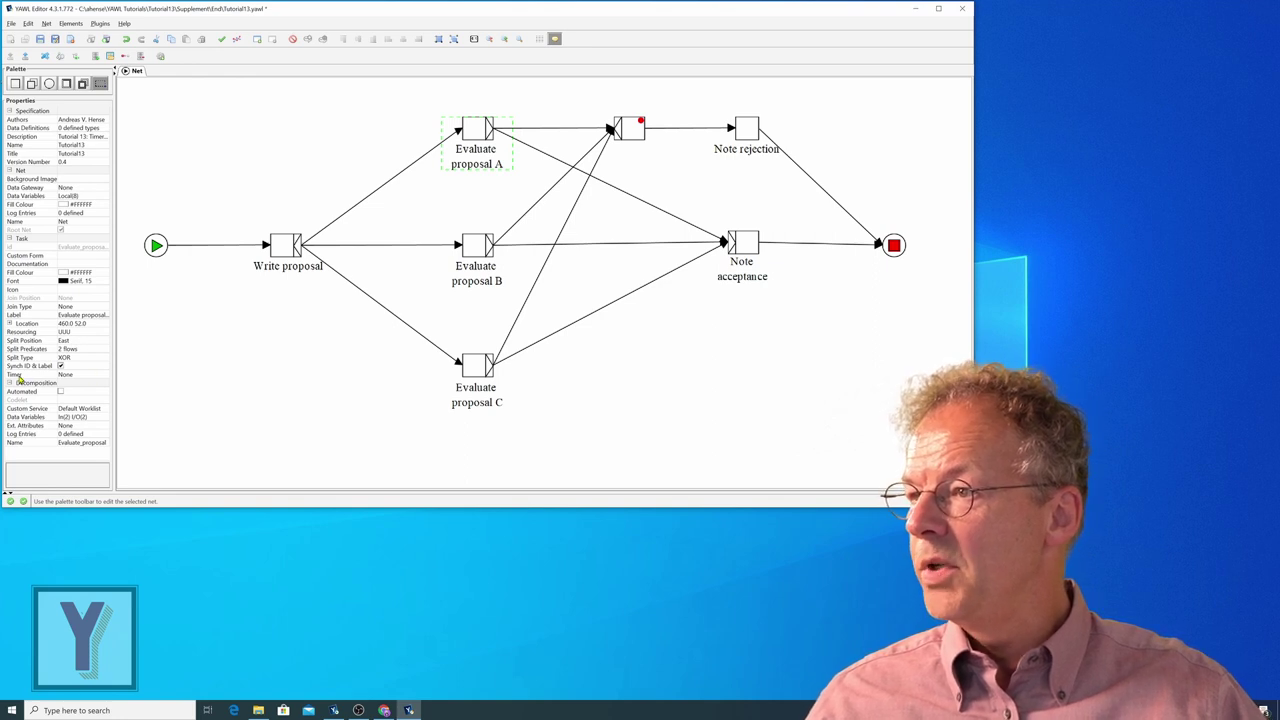
click(107, 374)
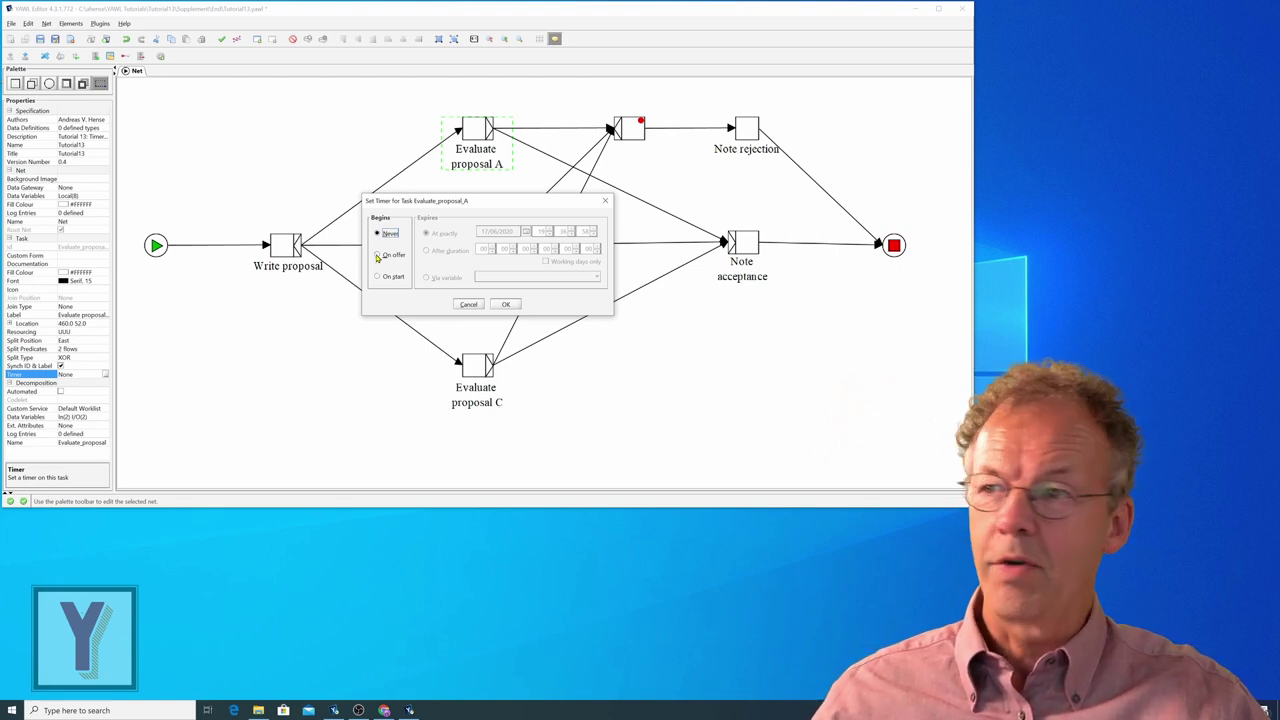
click(378, 256)
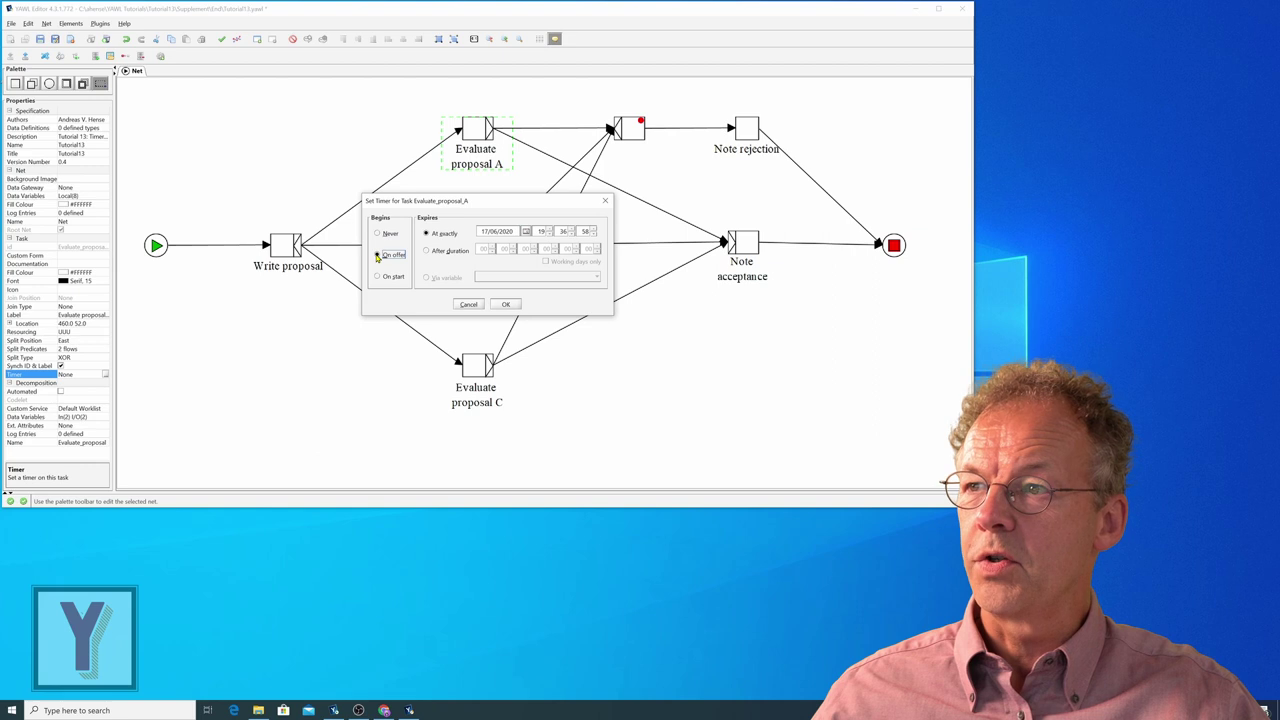
click(428, 253)
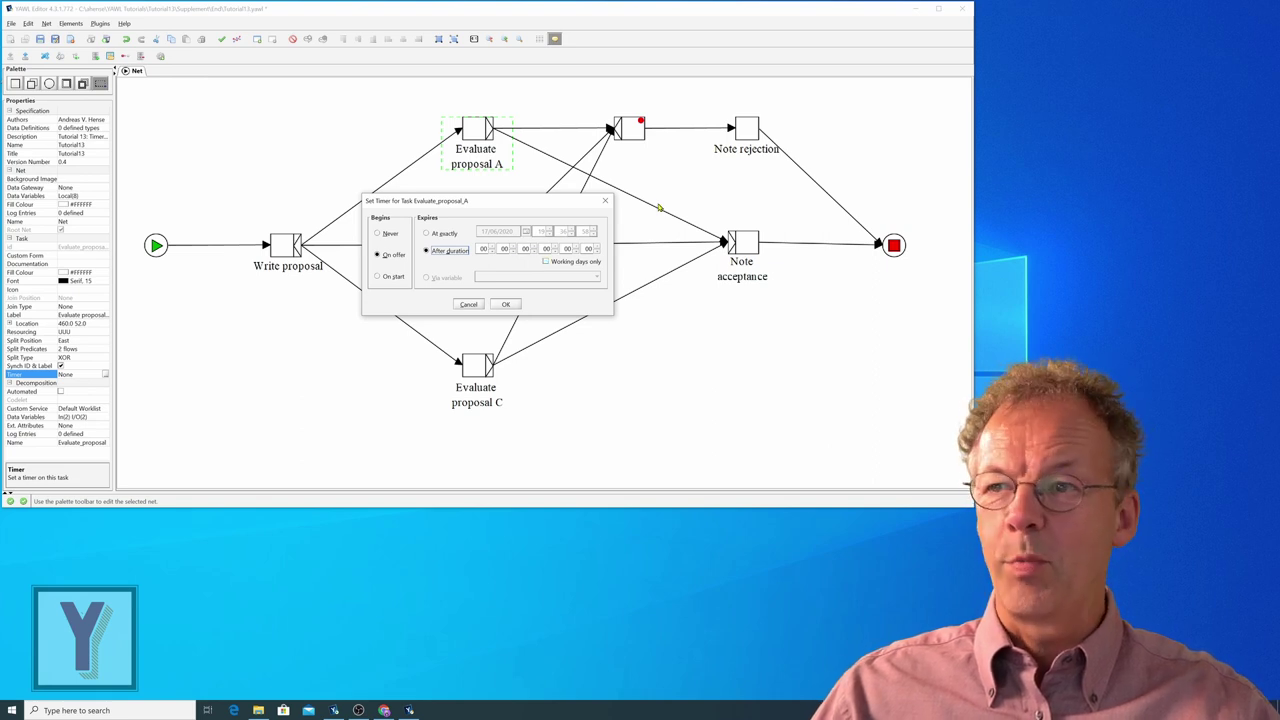
click(576, 249)
Confirm proposal A's 02-minute timer and give Evaluate proposal B the same on-offer timer
text(02)
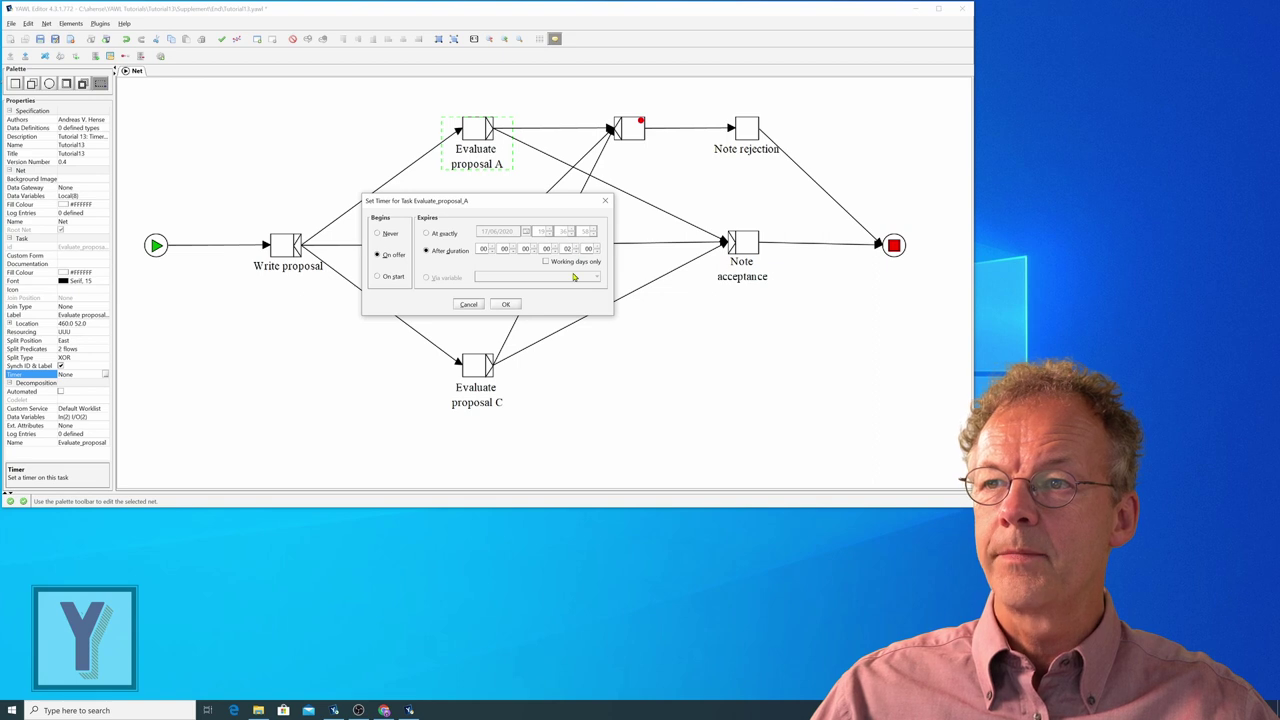
click(505, 304)
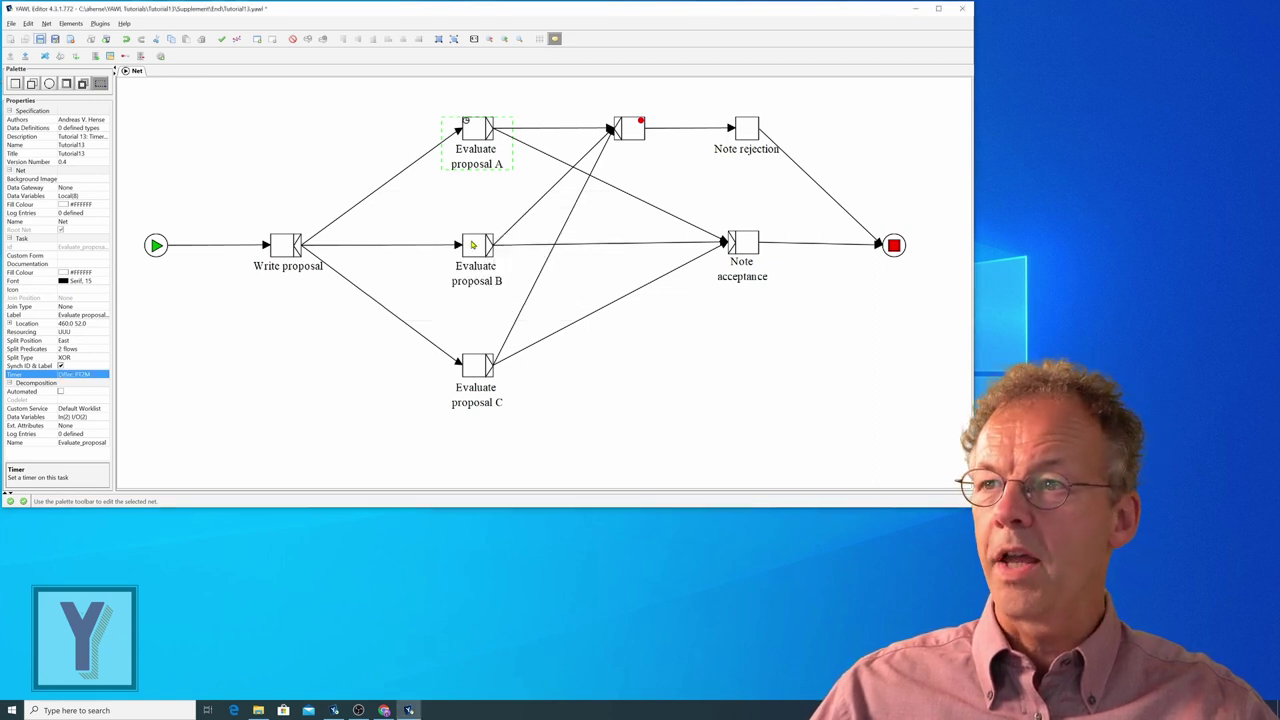
click(468, 247)
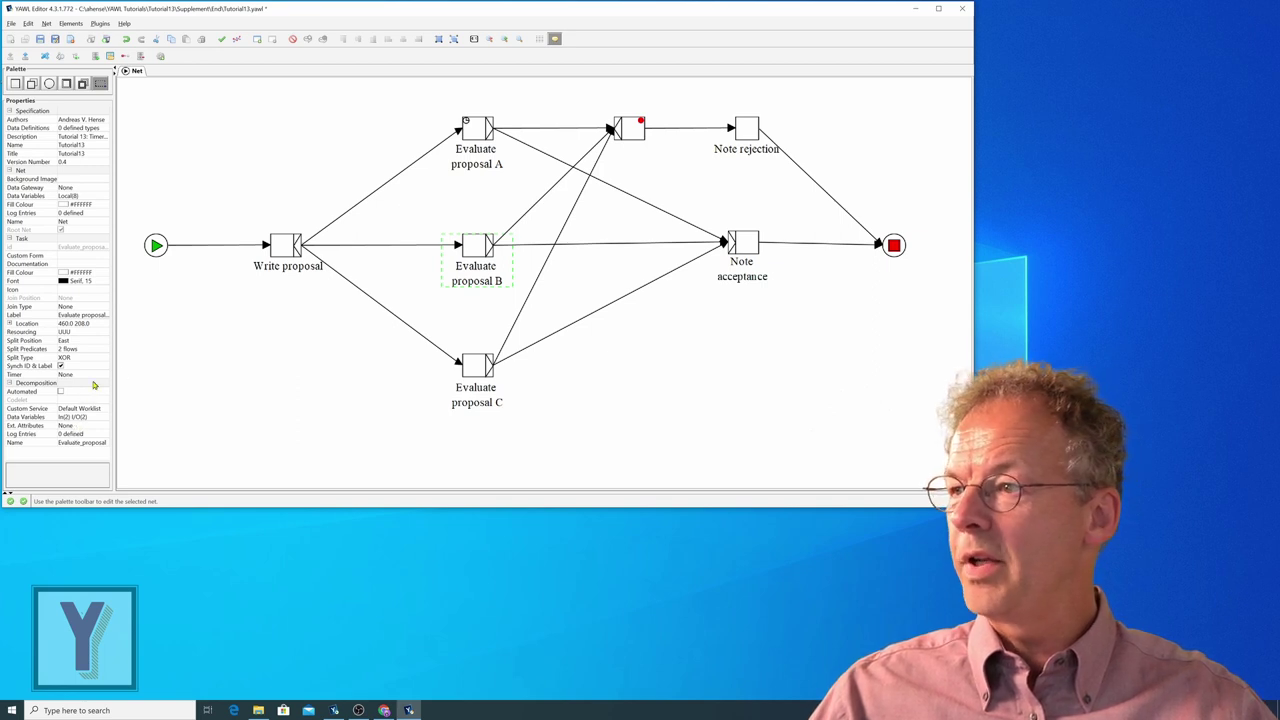
click(104, 375)
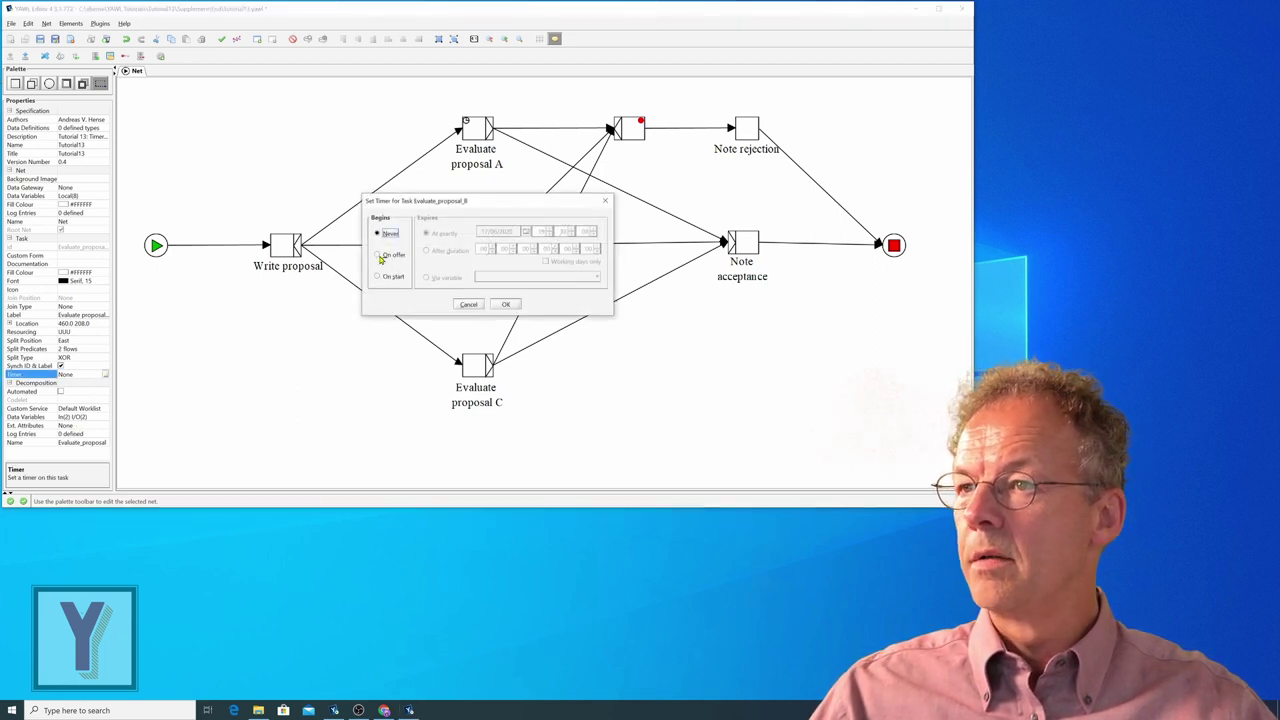
click(379, 255)
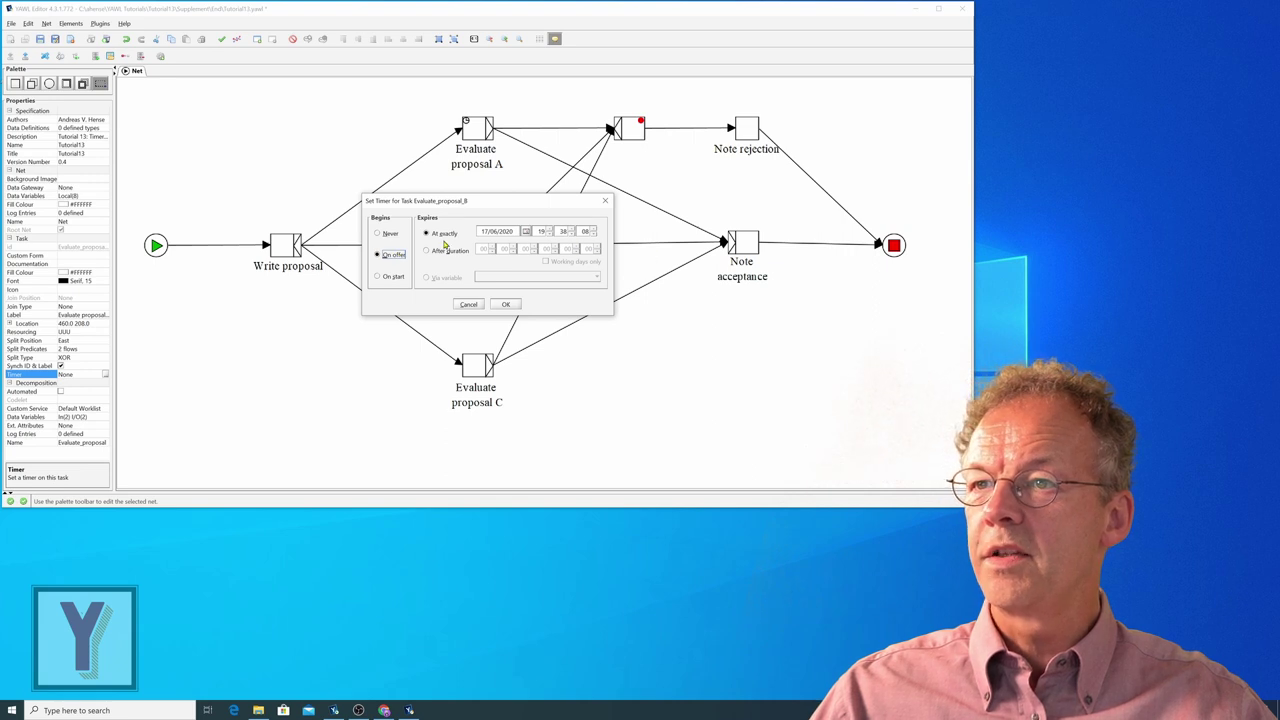
click(426, 251)
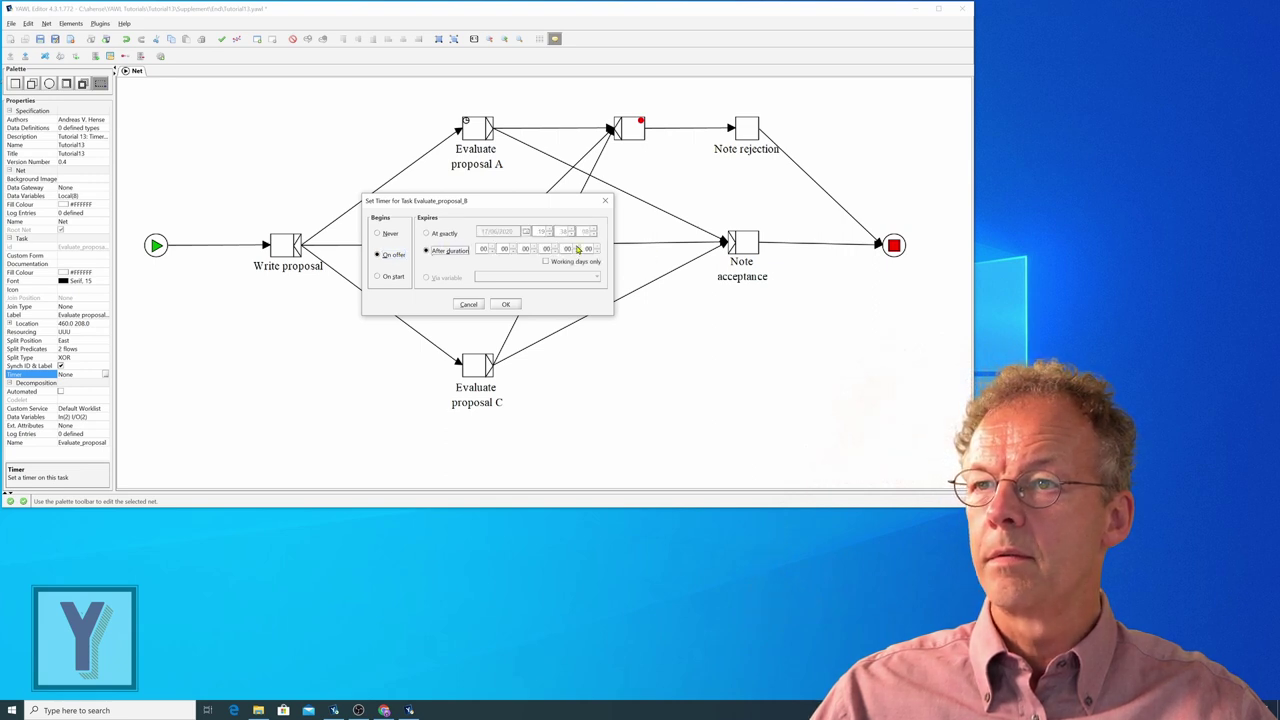
click(578, 248)
click(506, 305)
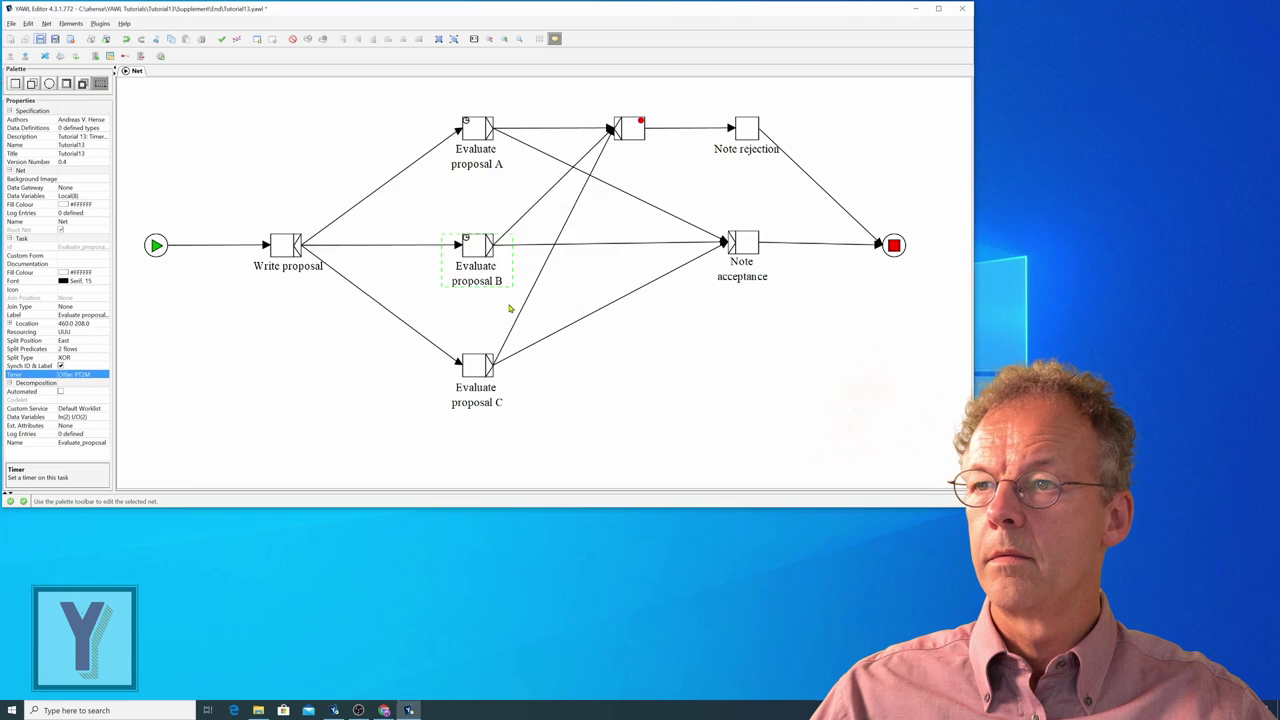
Give Evaluate proposal C an on-offer timer expiring after 2 minutes (PT2M)
click(478, 371)
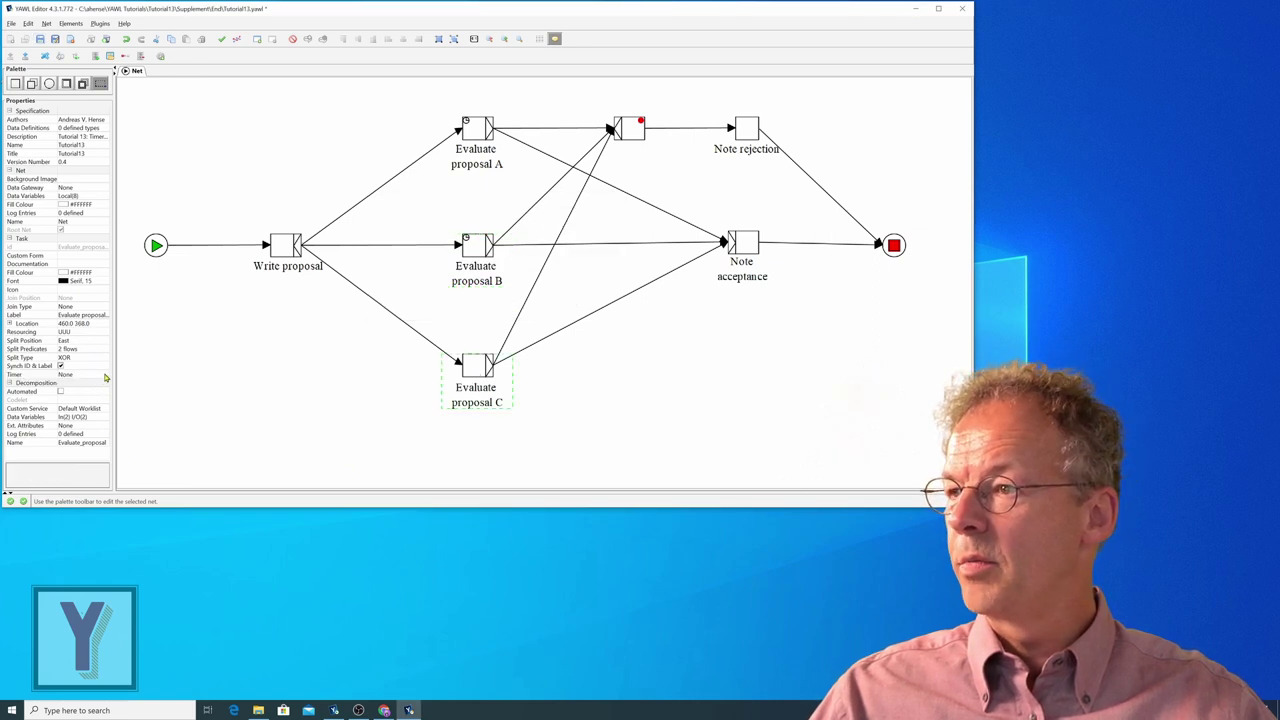
click(105, 375)
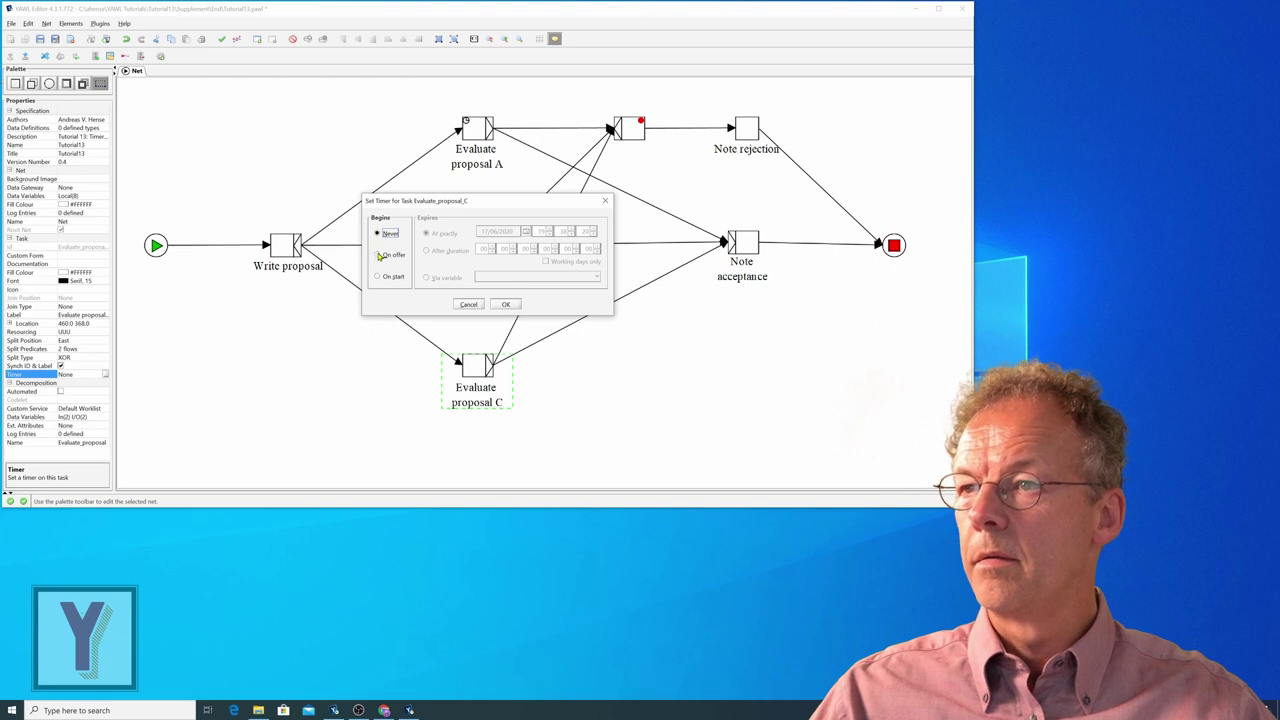
click(379, 255)
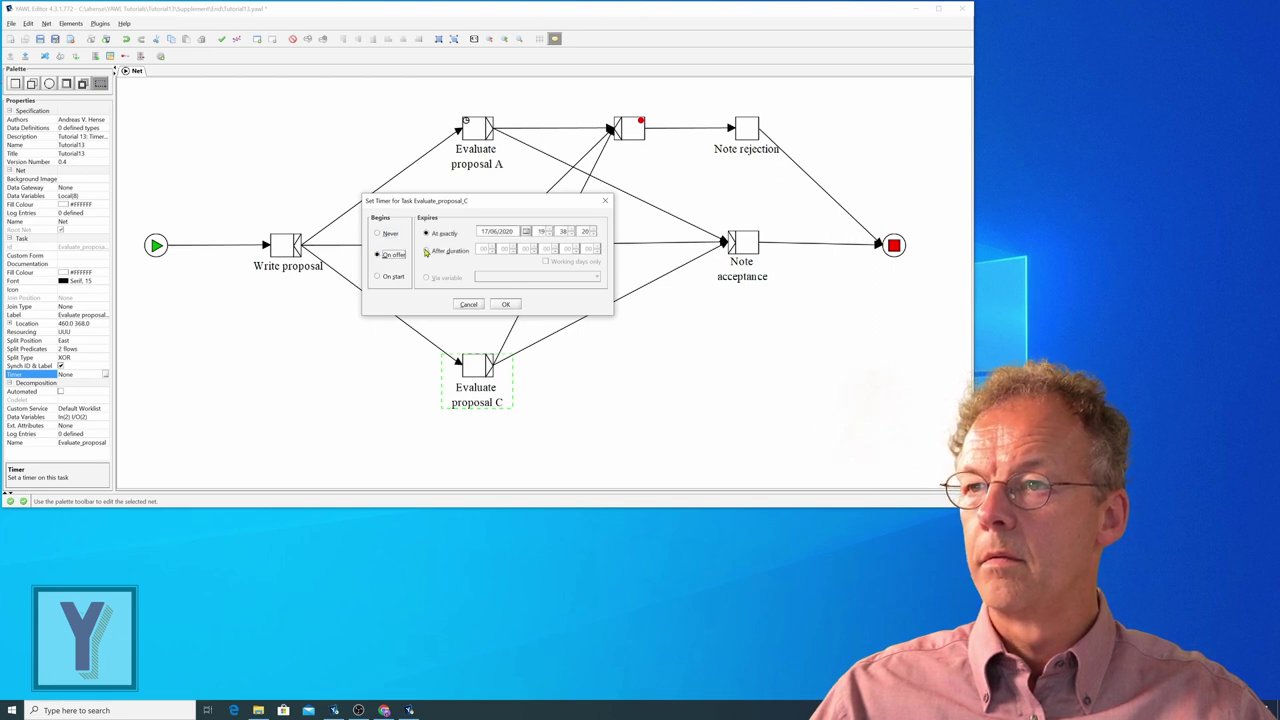
click(427, 251)
click(576, 247)
click(508, 306)
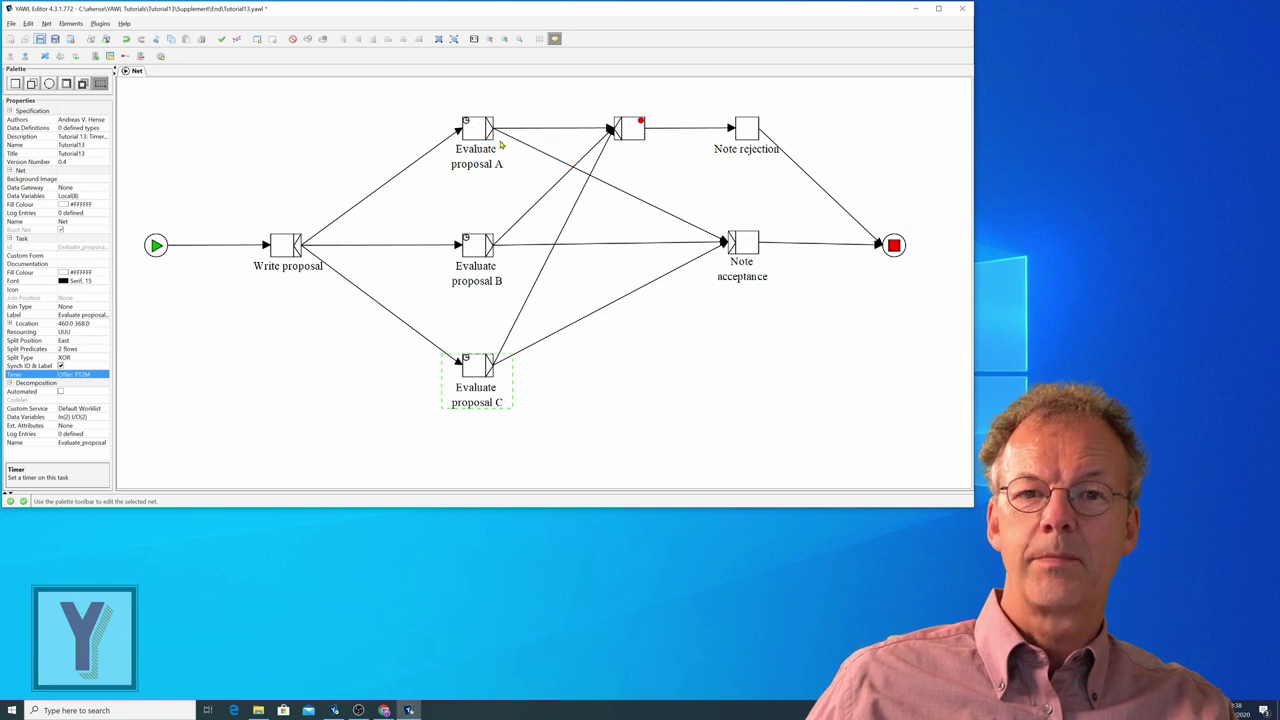
Save Tutorial13 as version 0.5 and bring up the engine upload options
click(40, 39)
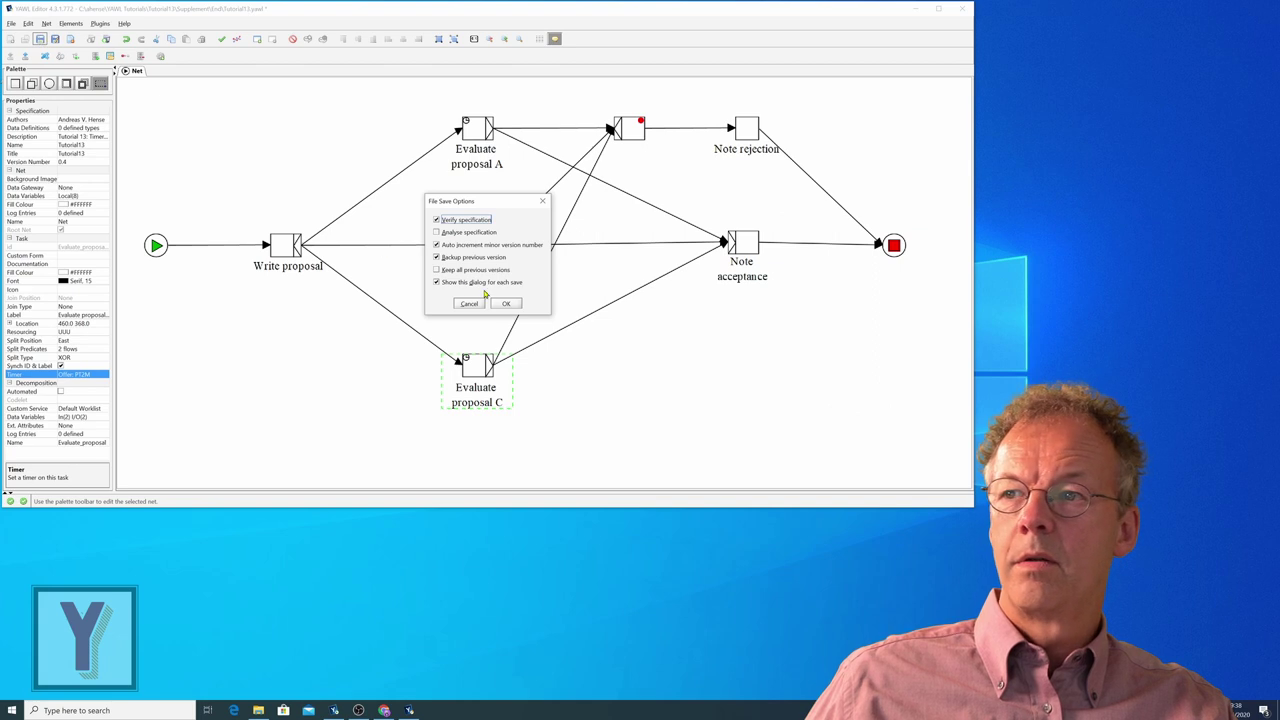
click(504, 303)
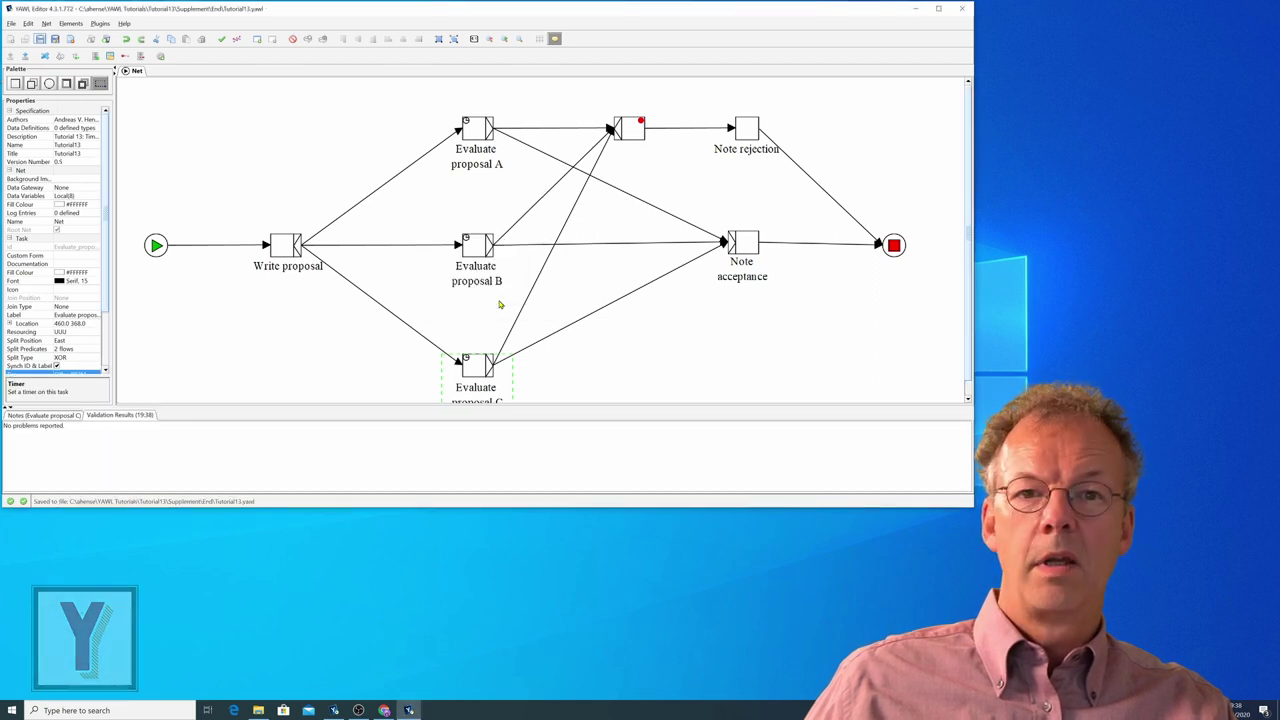
click(106, 40)
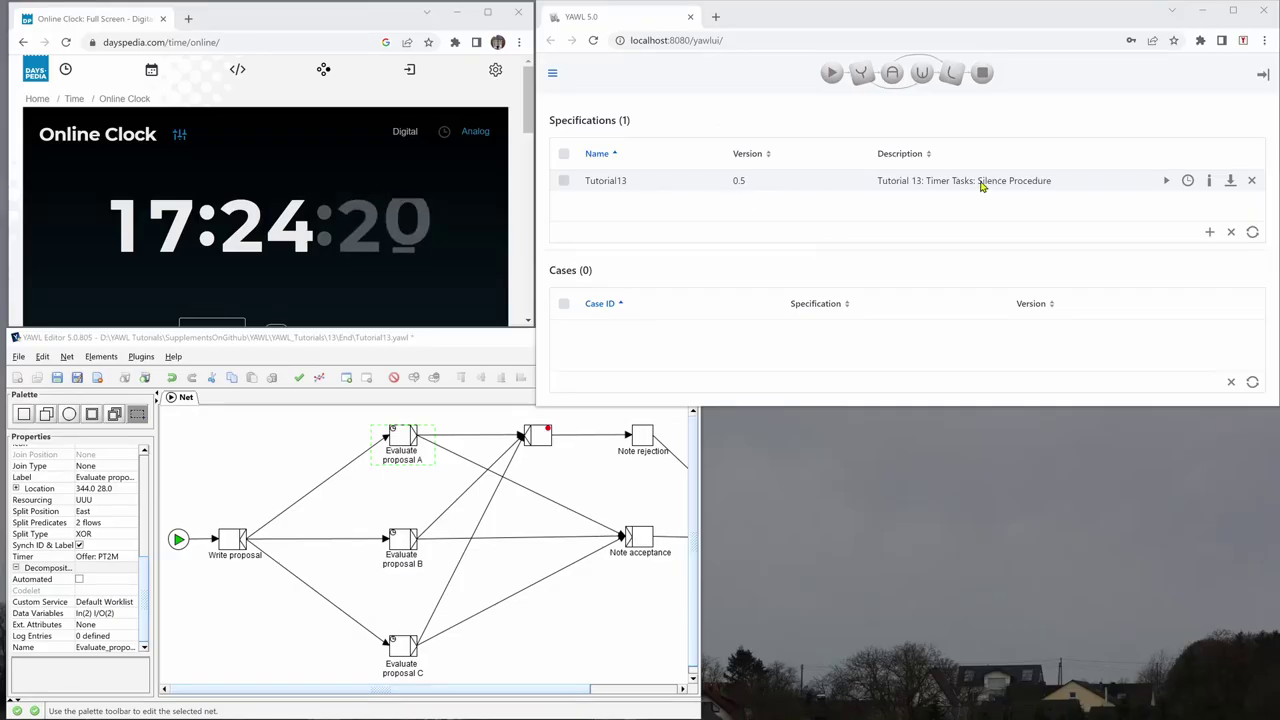
Launch a Tutorial13 case and offer 3:Write_proposal to a participant from the Admin Worklist
click(1166, 183)
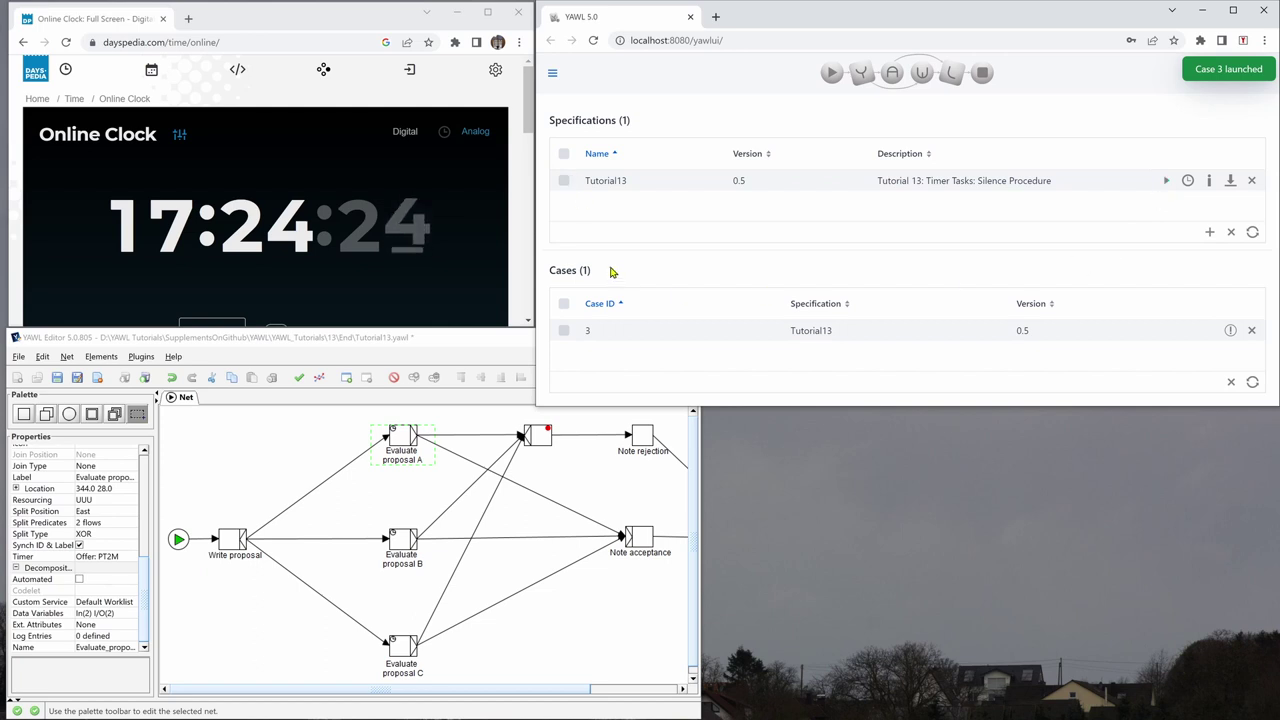
click(553, 74)
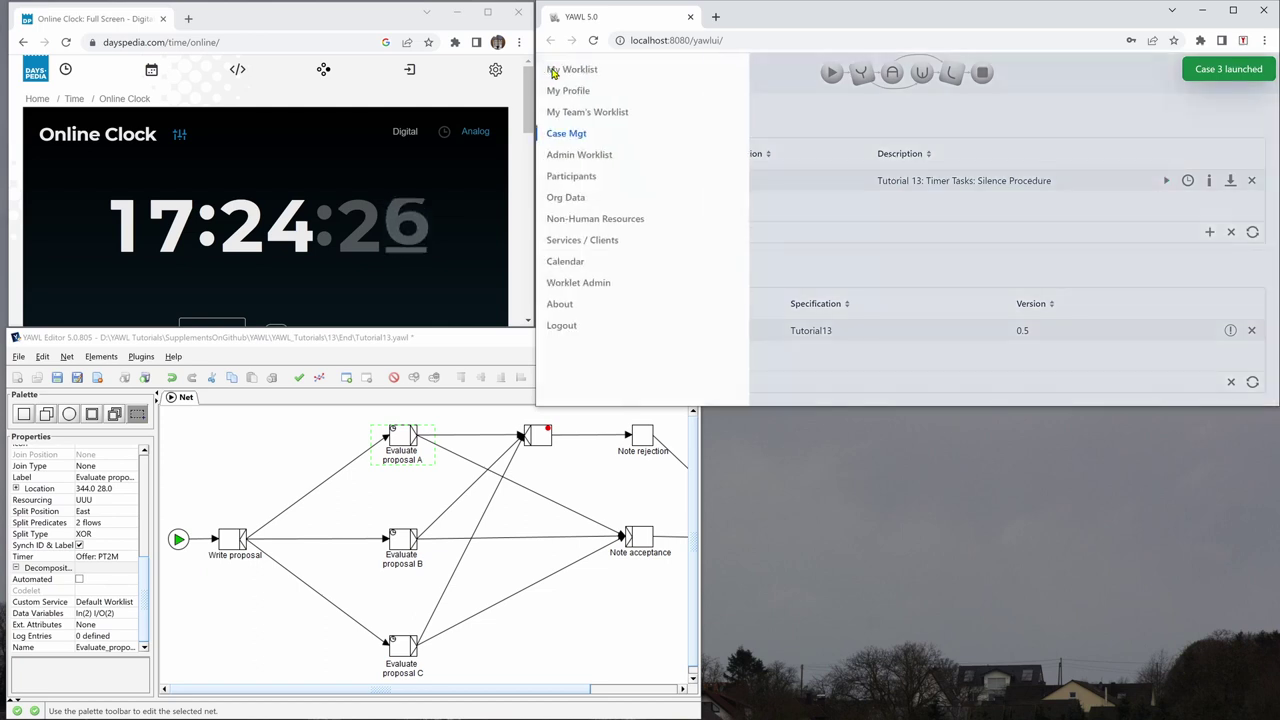
click(588, 158)
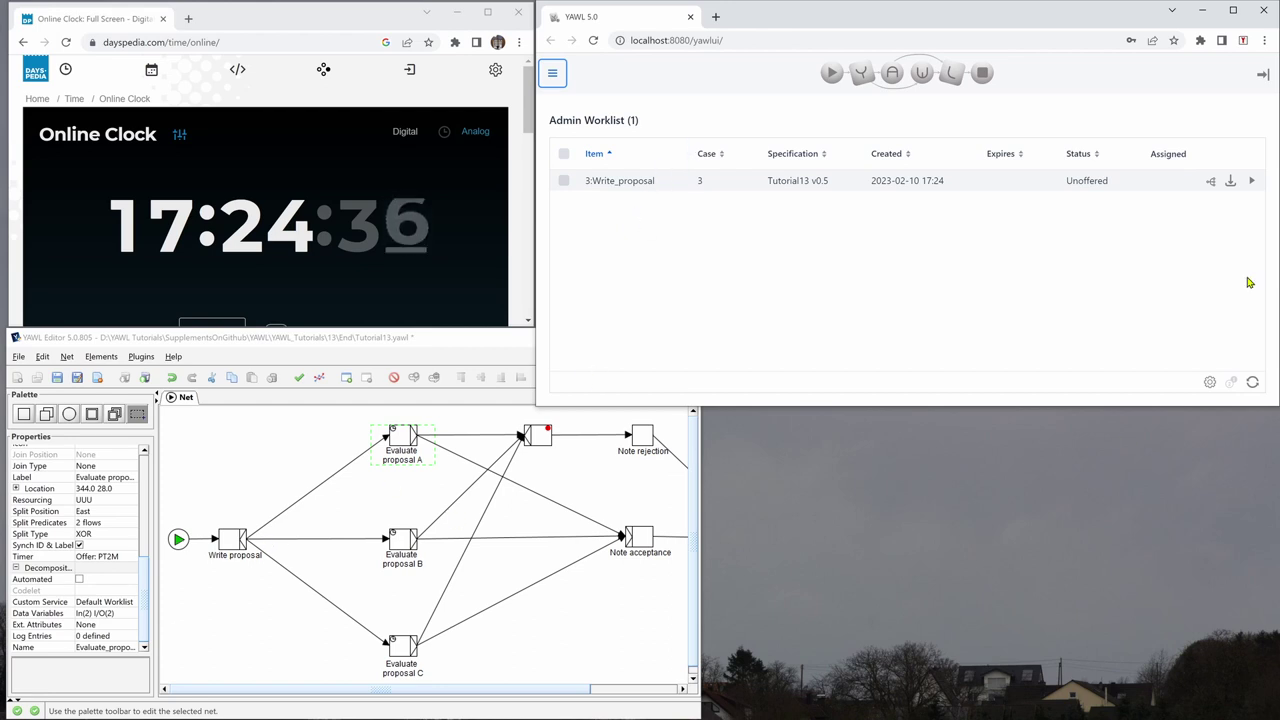
click(1212, 181)
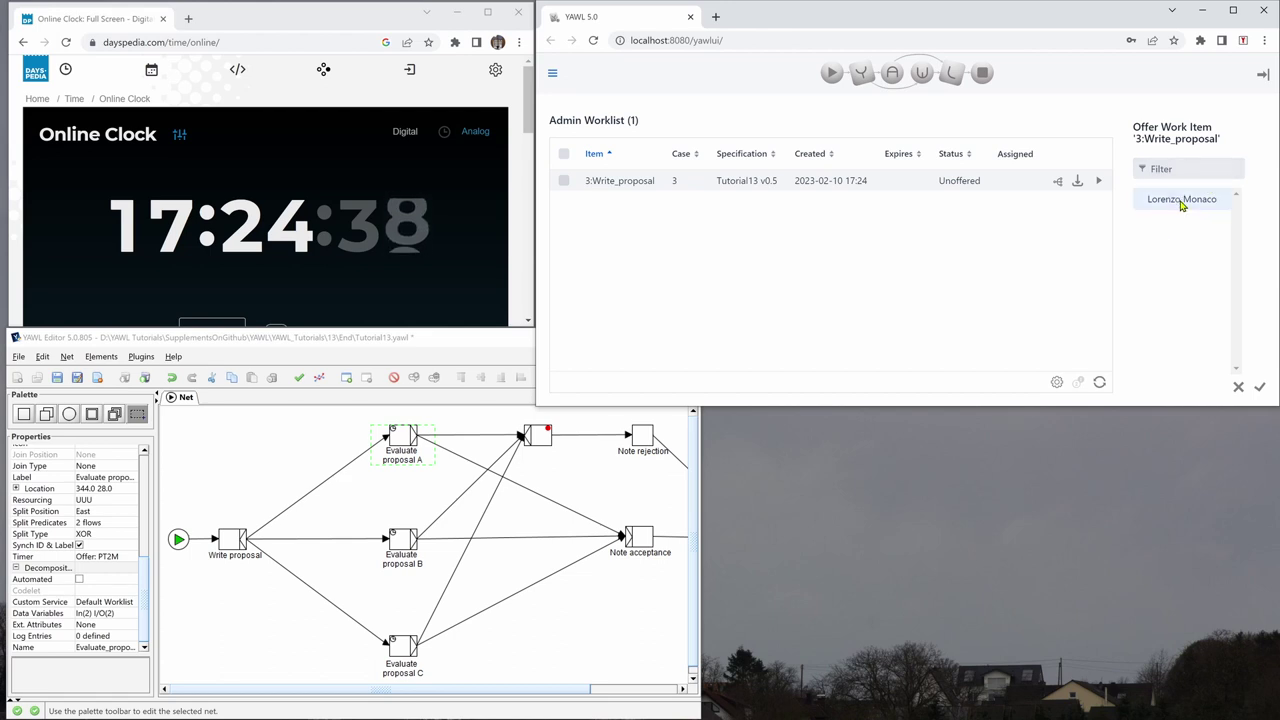
click(1262, 389)
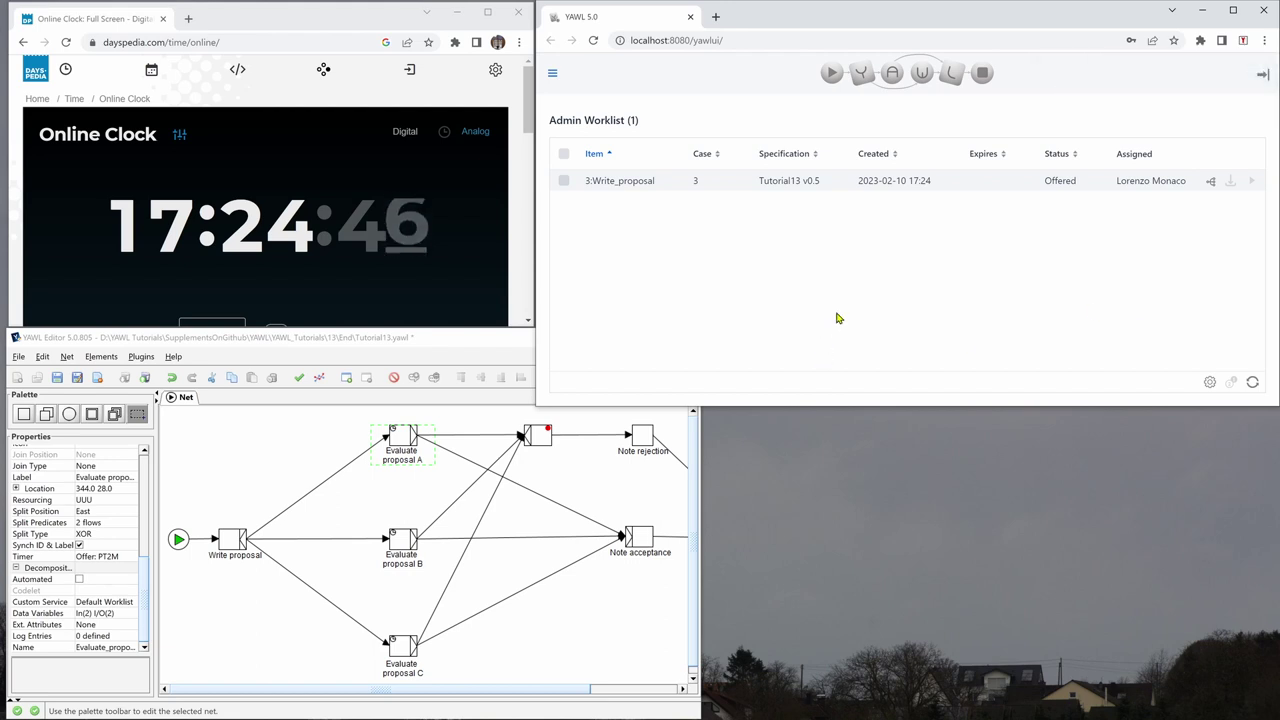
In My Worklist, accept, start, edit and complete case 3's Write_proposal item
click(553, 75)
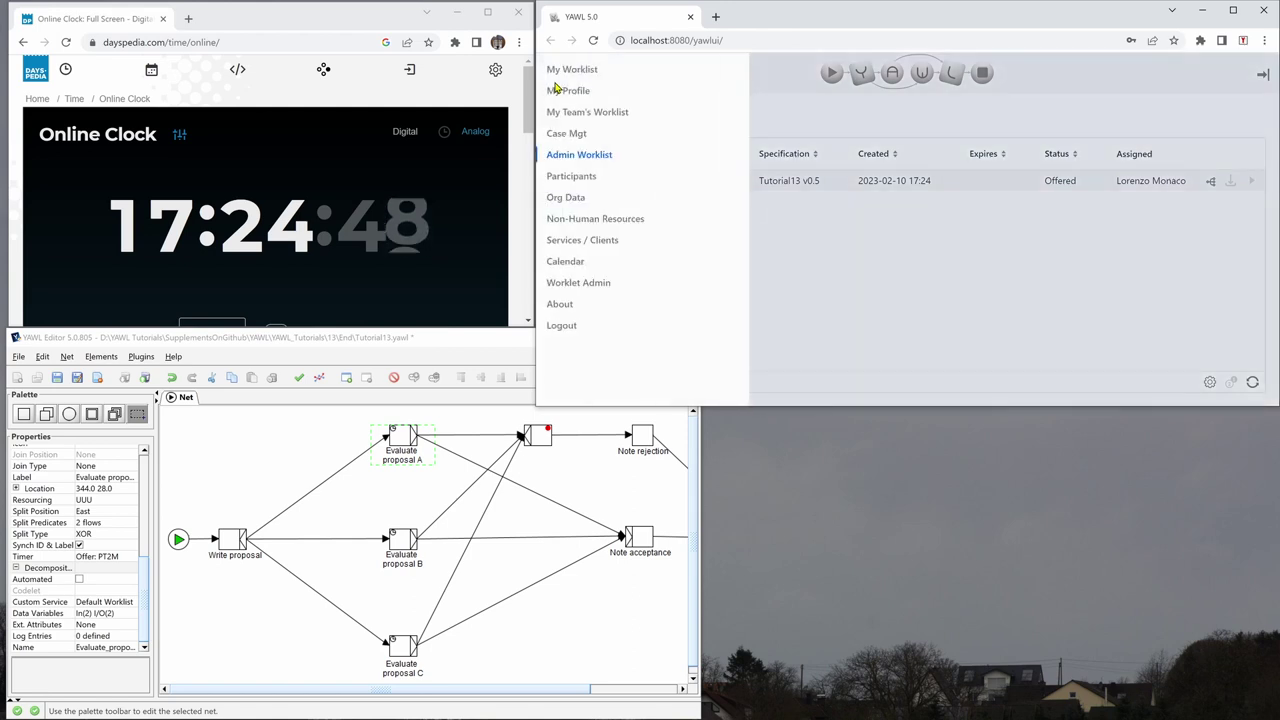
click(590, 72)
click(1232, 185)
click(1221, 183)
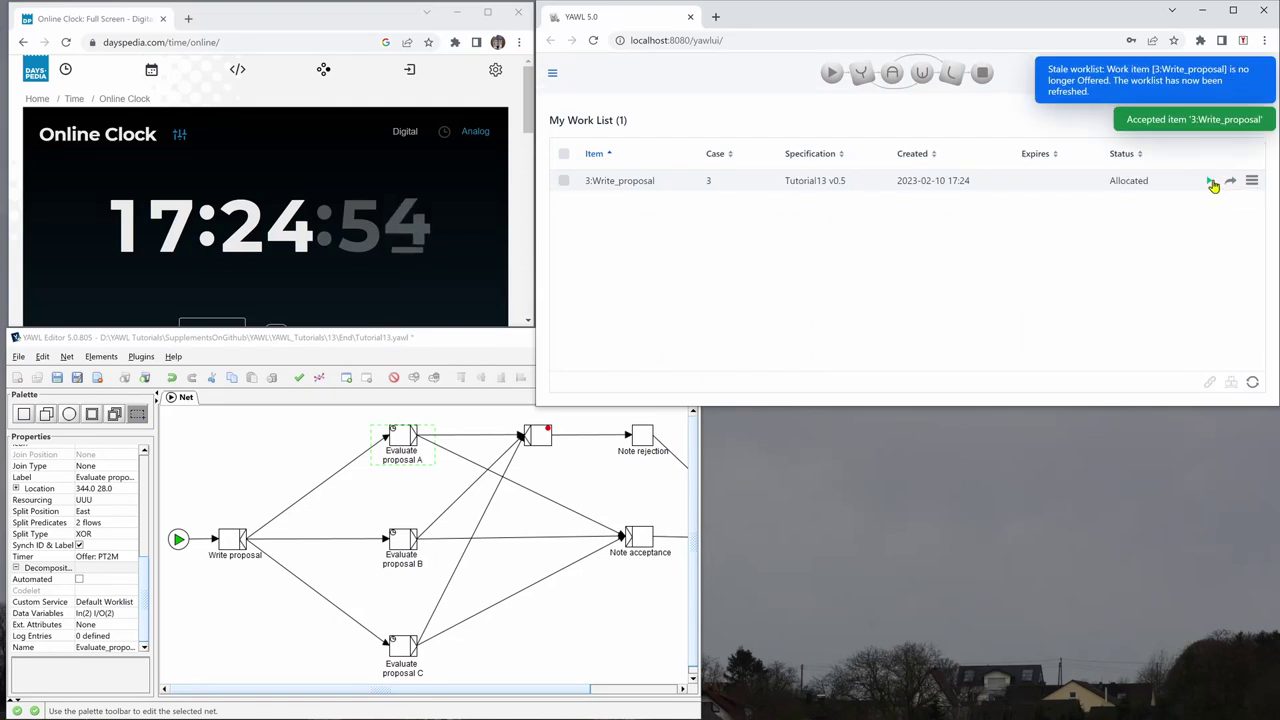
click(1210, 182)
click(1211, 184)
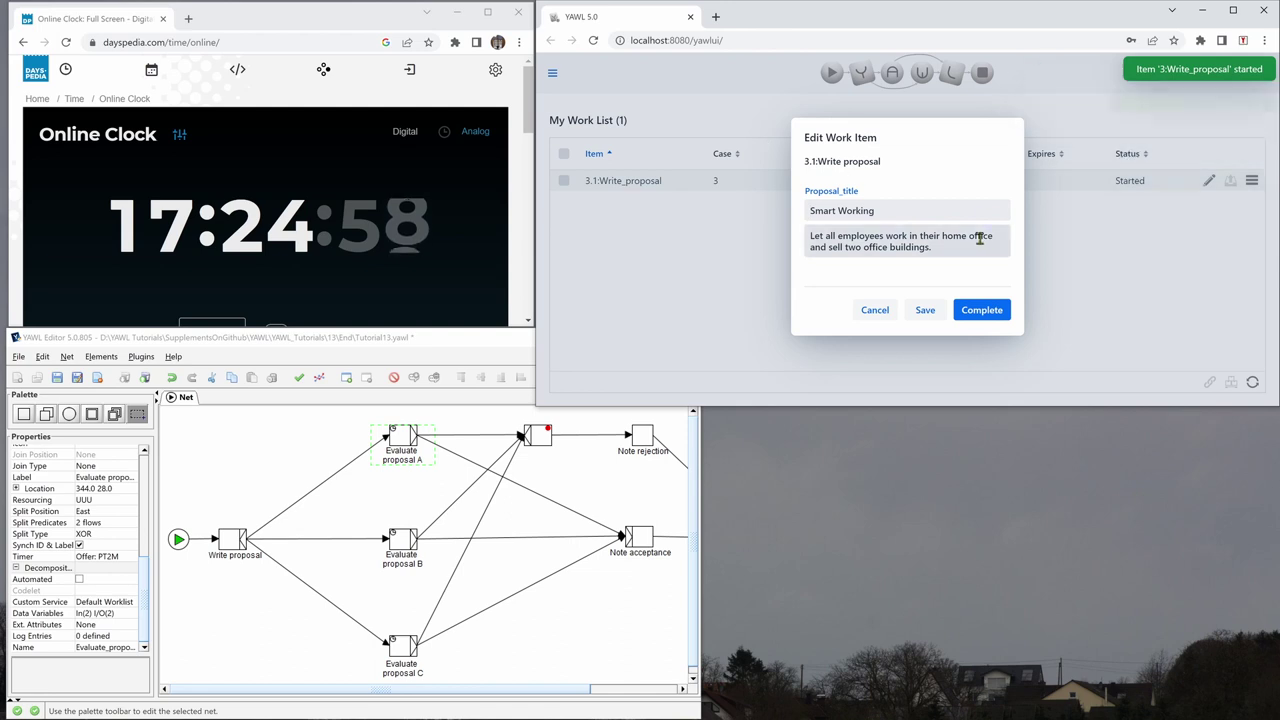
click(988, 316)
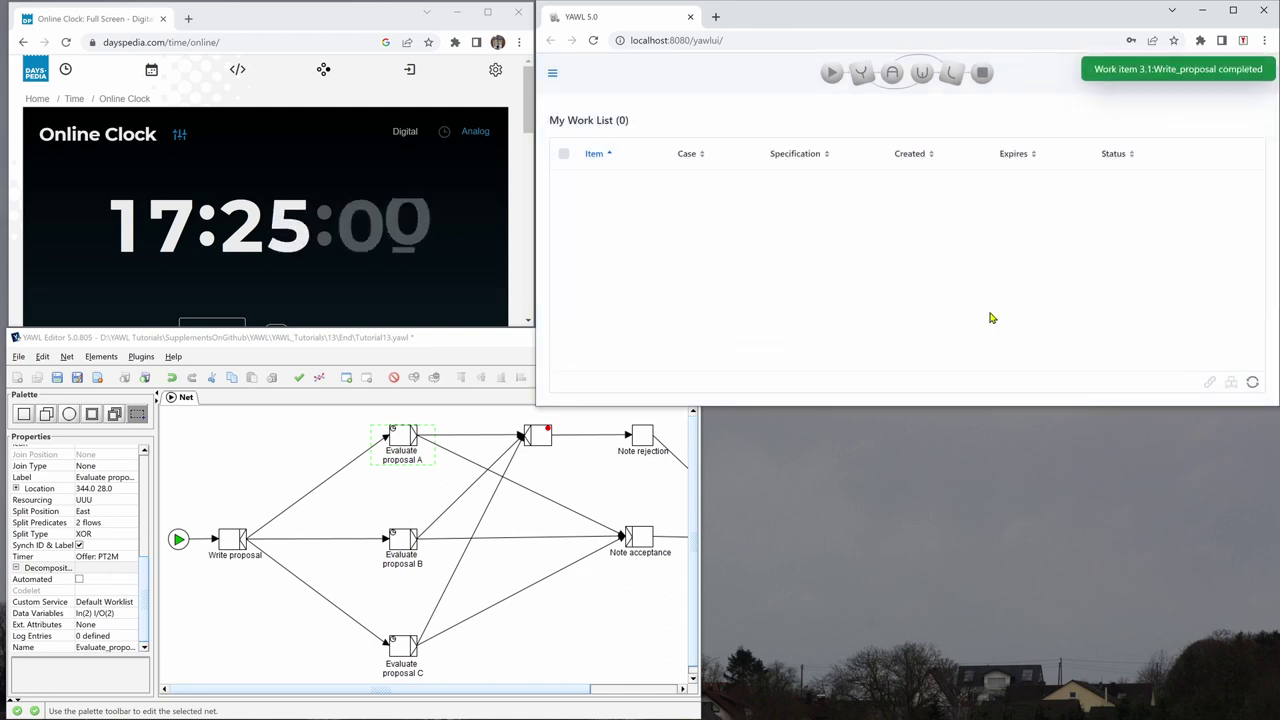
Go to the Admin Worklist and bring up the offer panel for 3:Evaluate_proposal_B
click(552, 73)
click(577, 156)
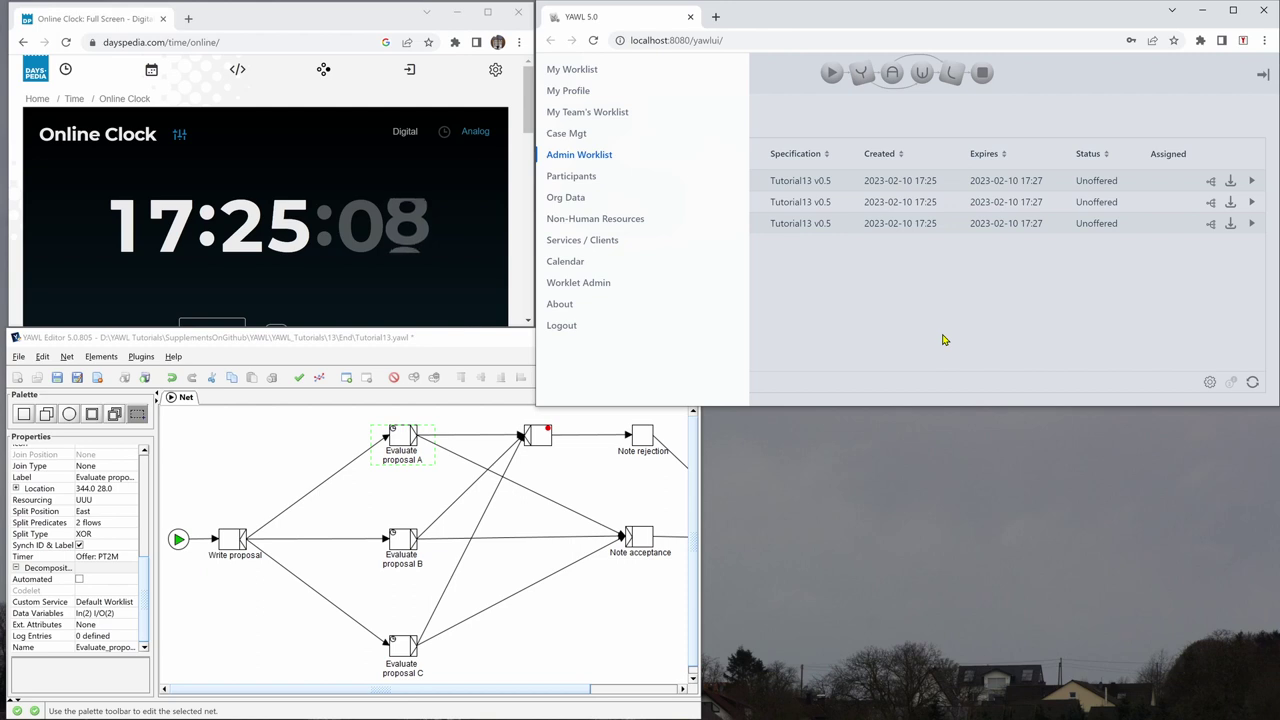
click(1020, 316)
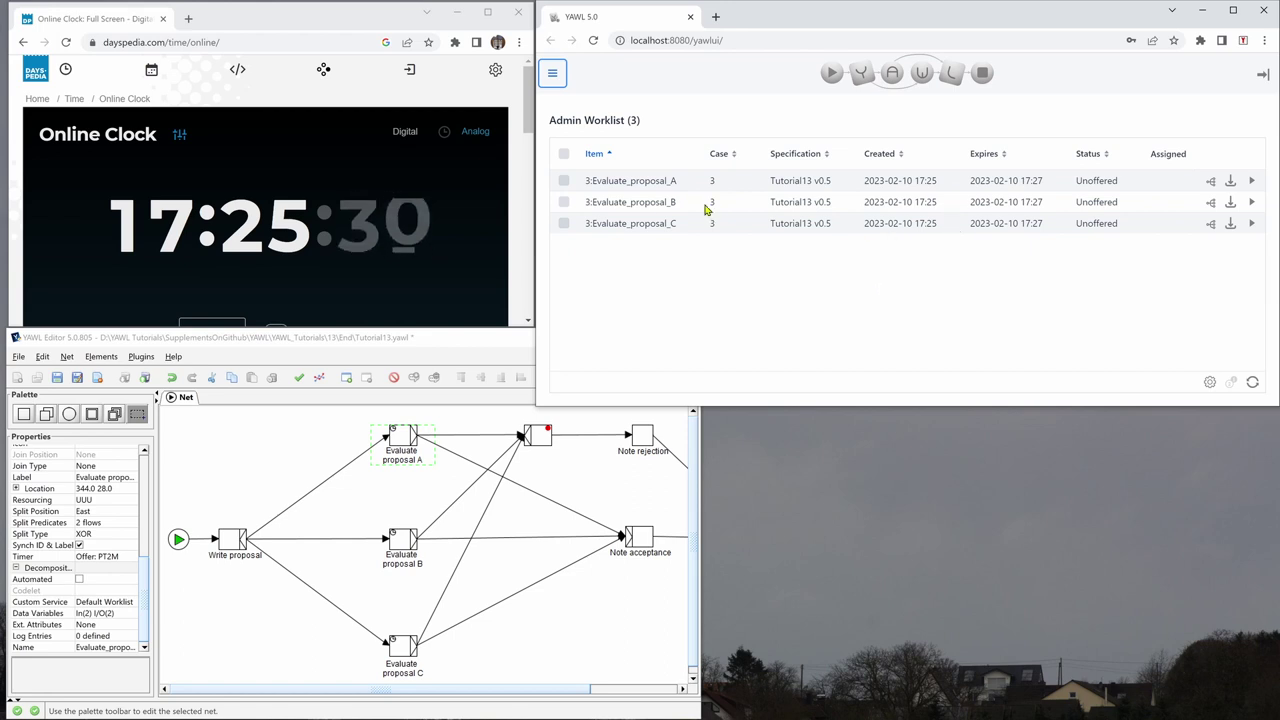
click(621, 203)
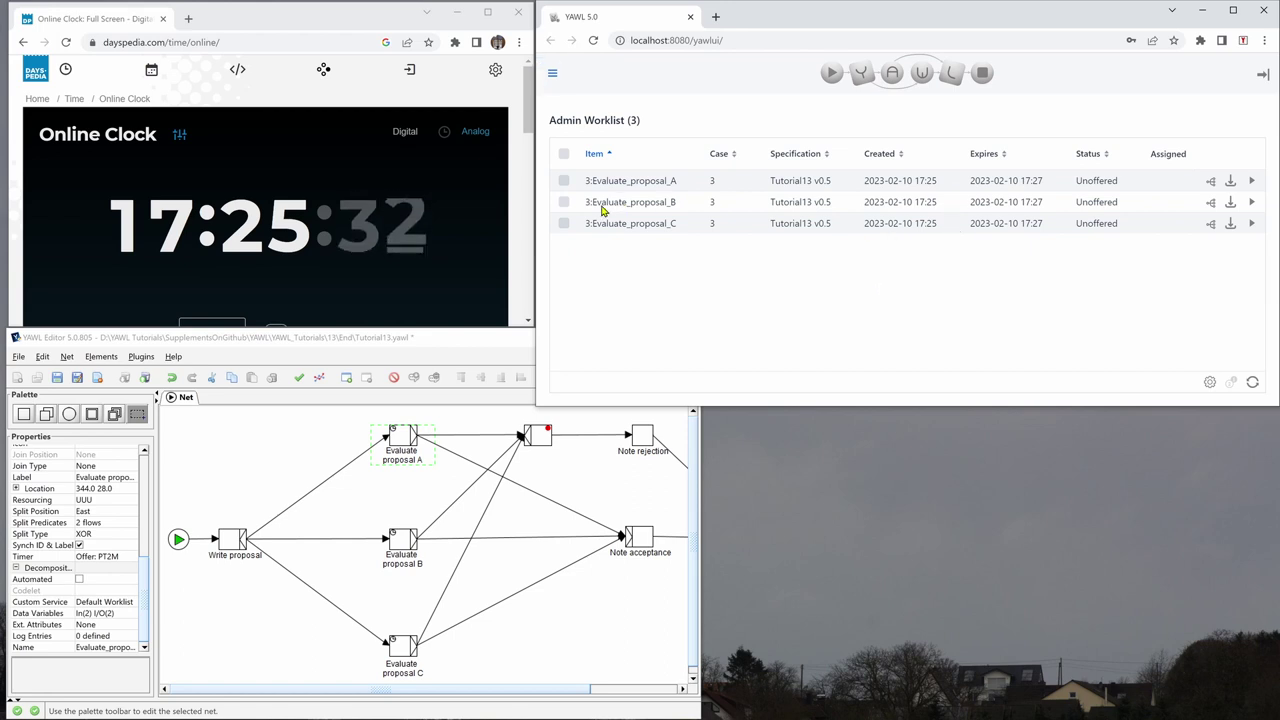
Offer Evaluate_proposal_B to the chosen participant
click(1210, 203)
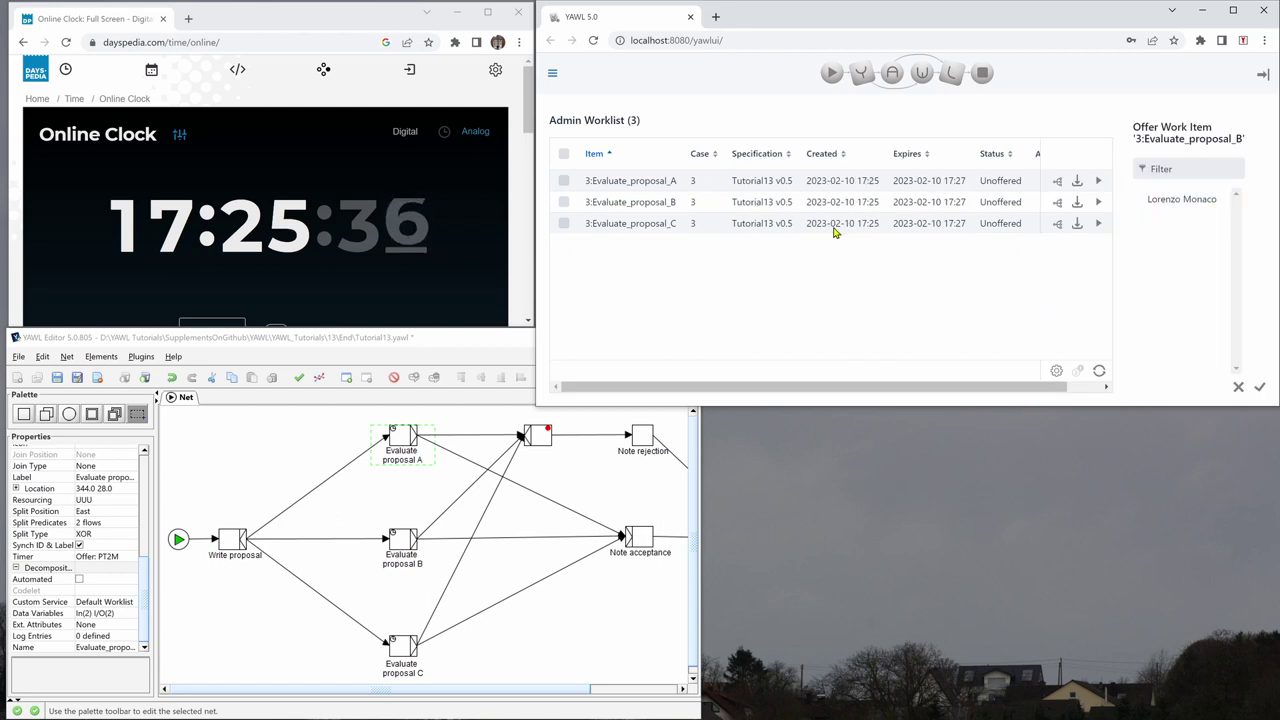
click(1165, 200)
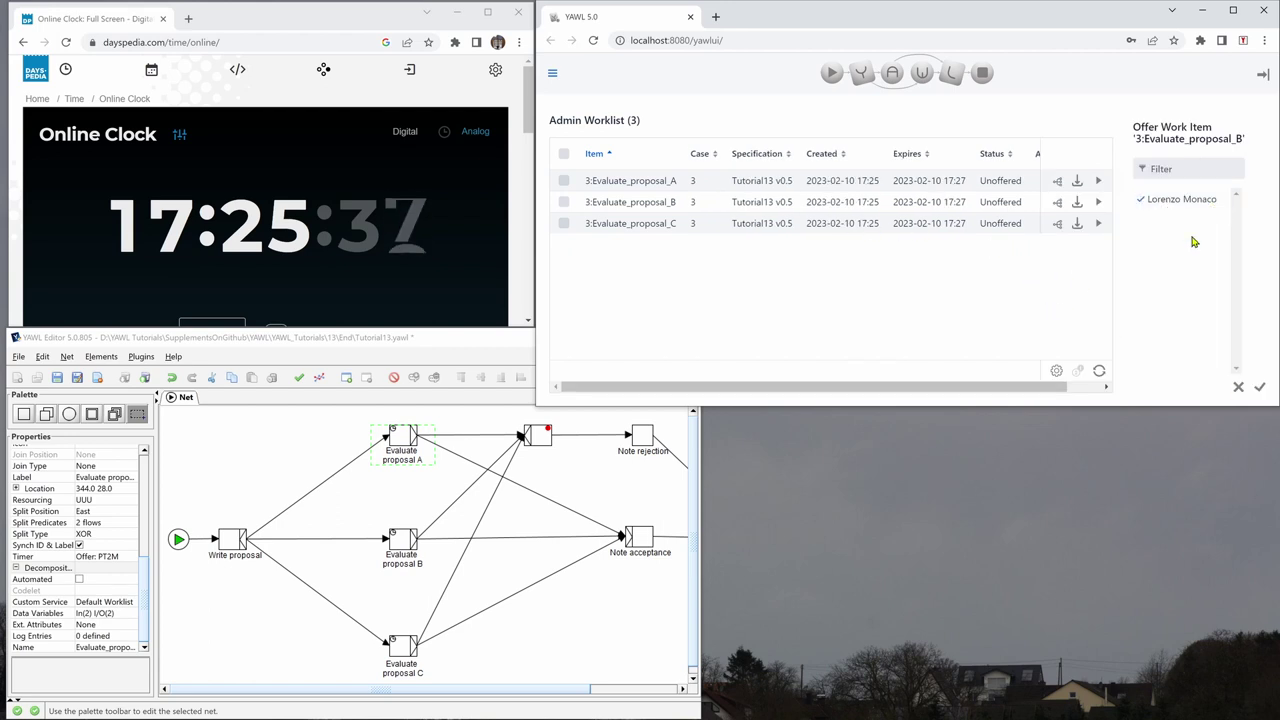
click(1263, 389)
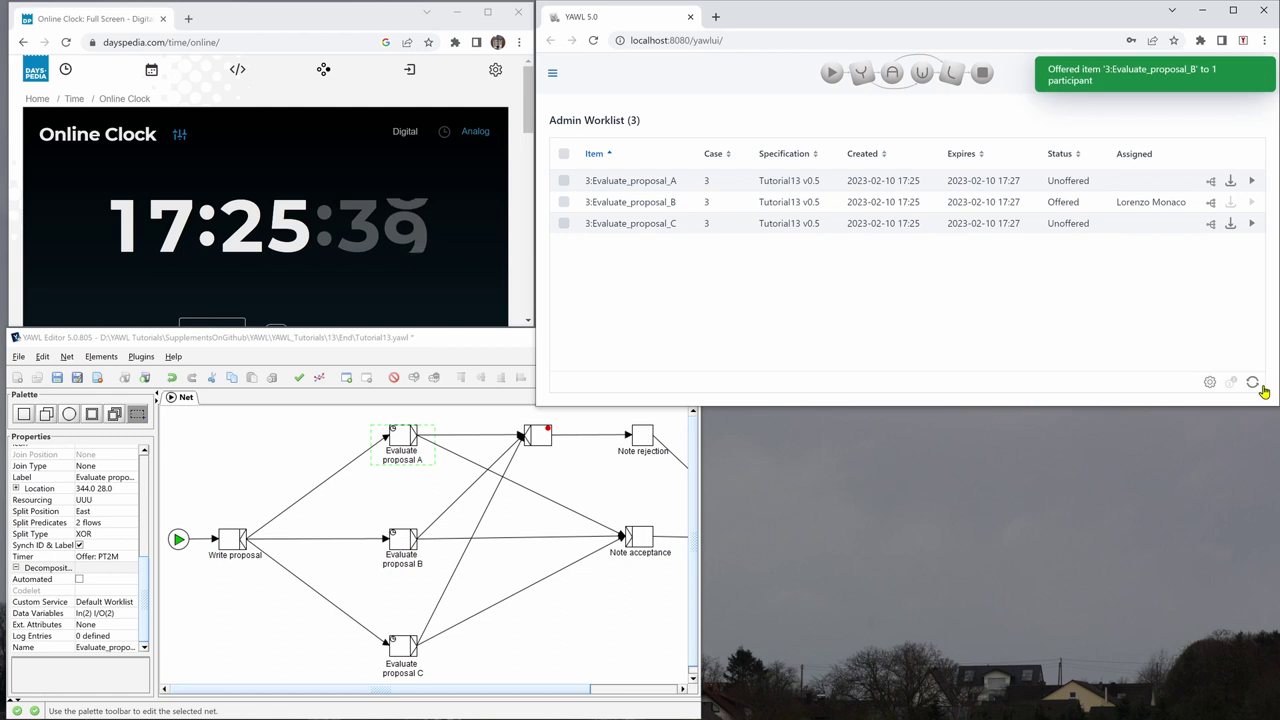
In My Worklist, accept, start and complete Evaluate_proposal_B with Accept ticked
click(551, 75)
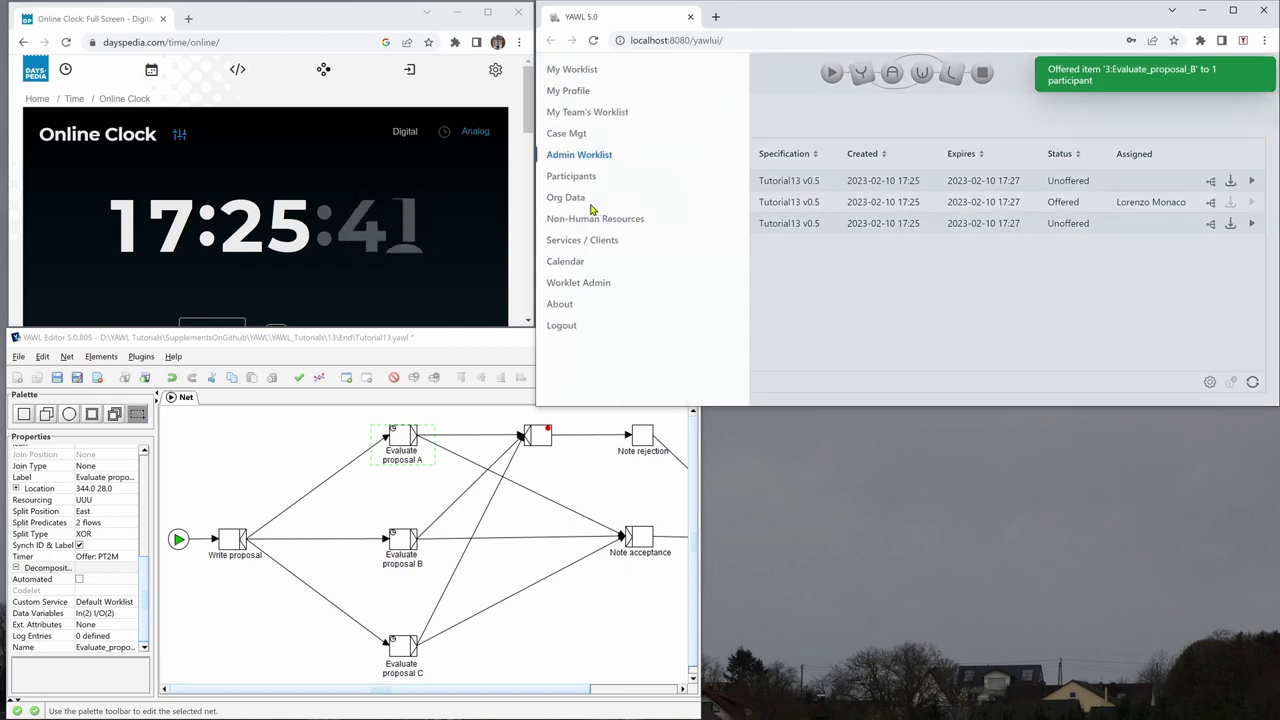
click(574, 71)
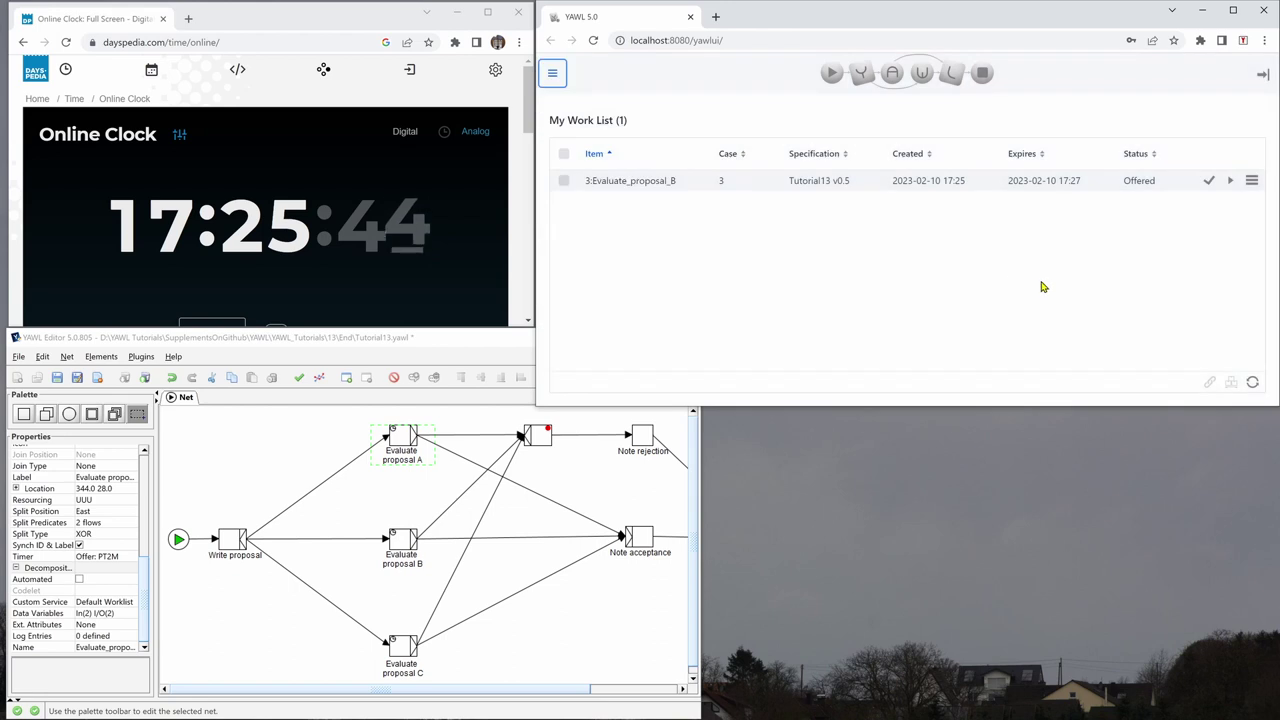
click(1226, 181)
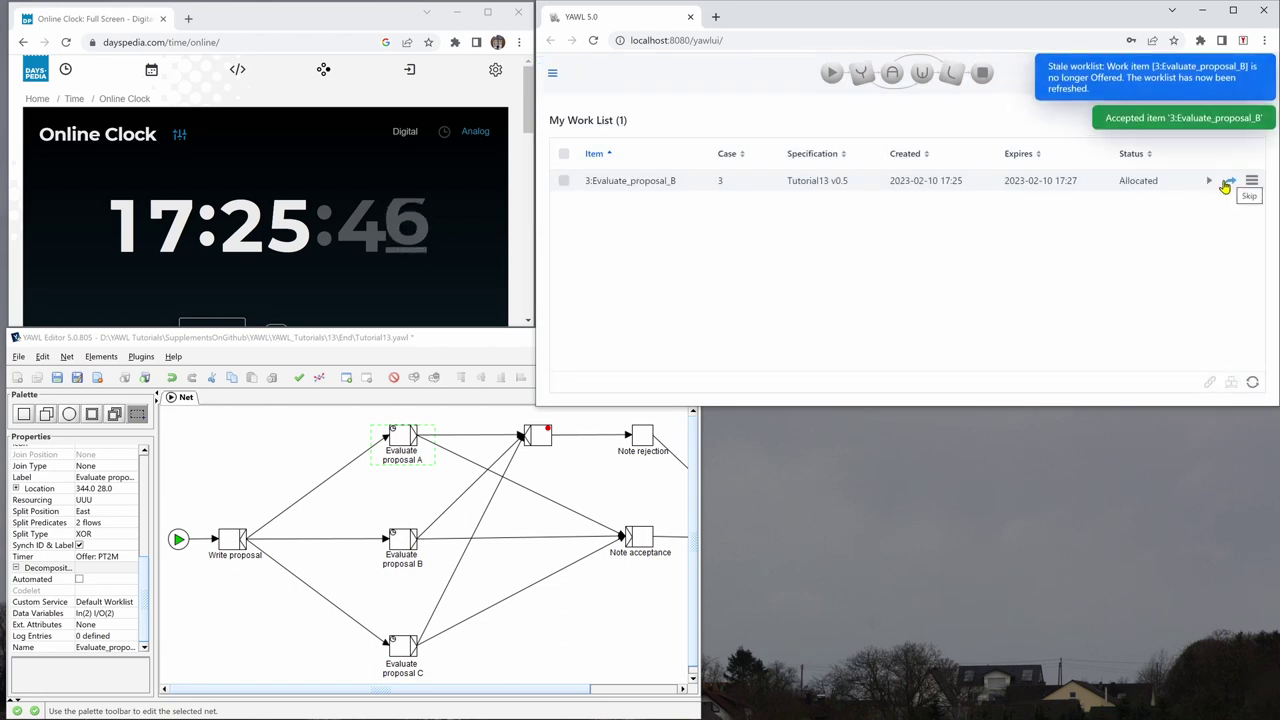
click(1210, 185)
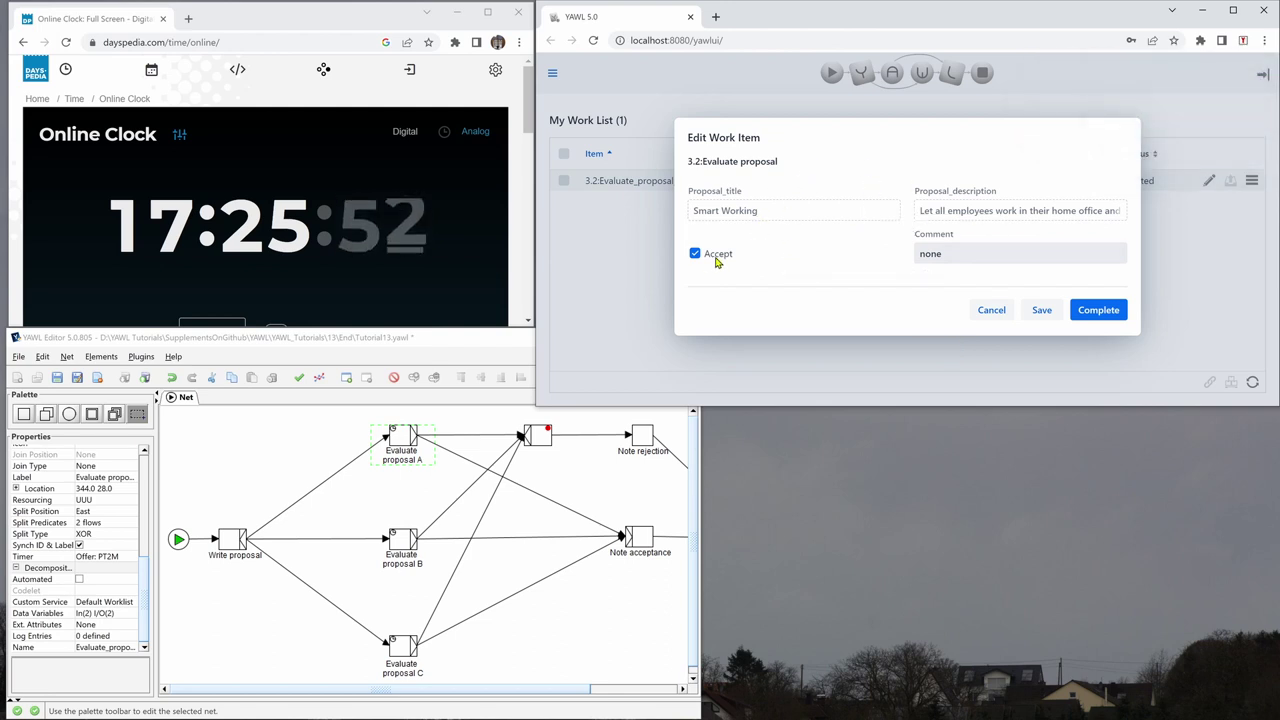
click(1098, 311)
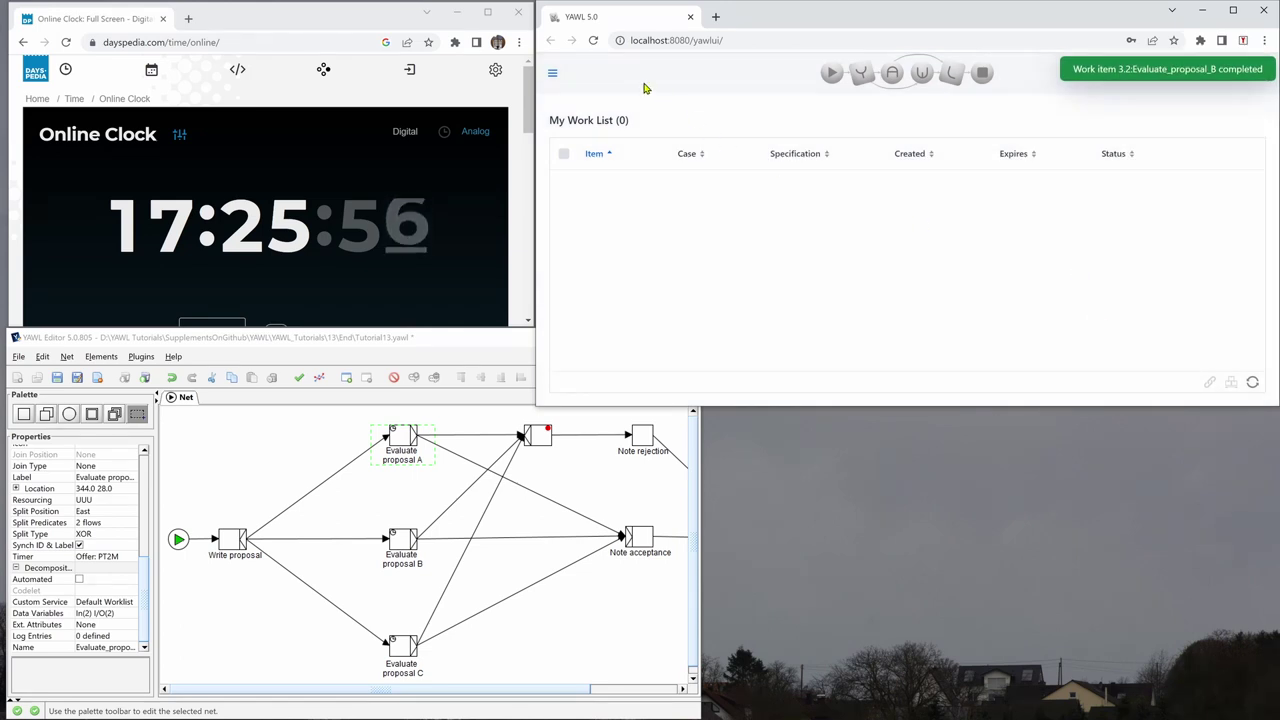
Return to the Admin Worklist and refresh it after the 17:27 timers expire
click(557, 76)
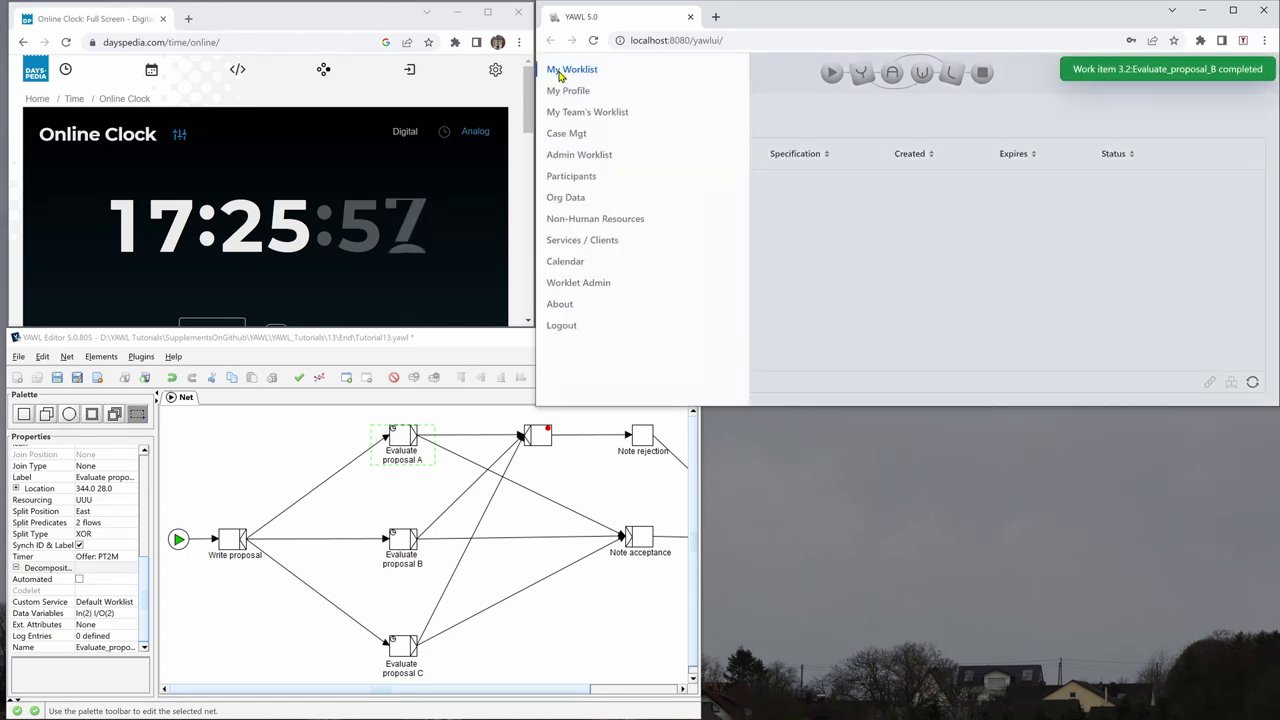
click(586, 157)
click(1147, 336)
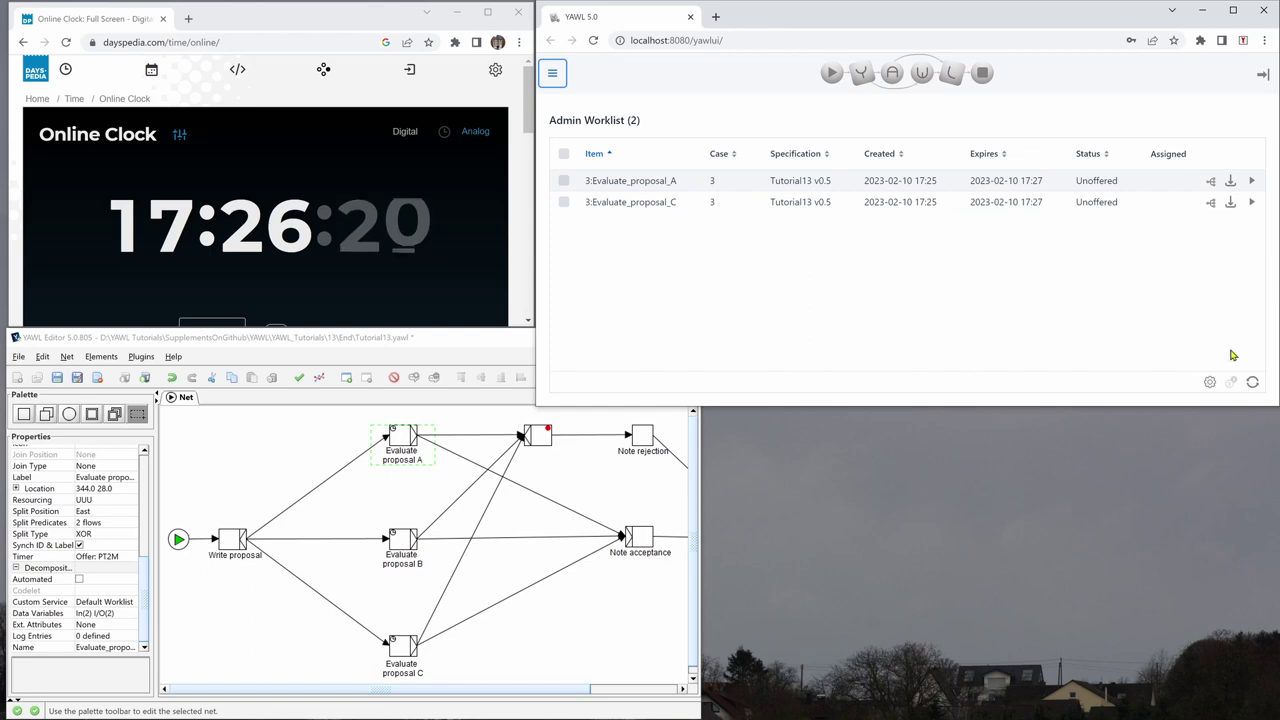
click(1252, 384)
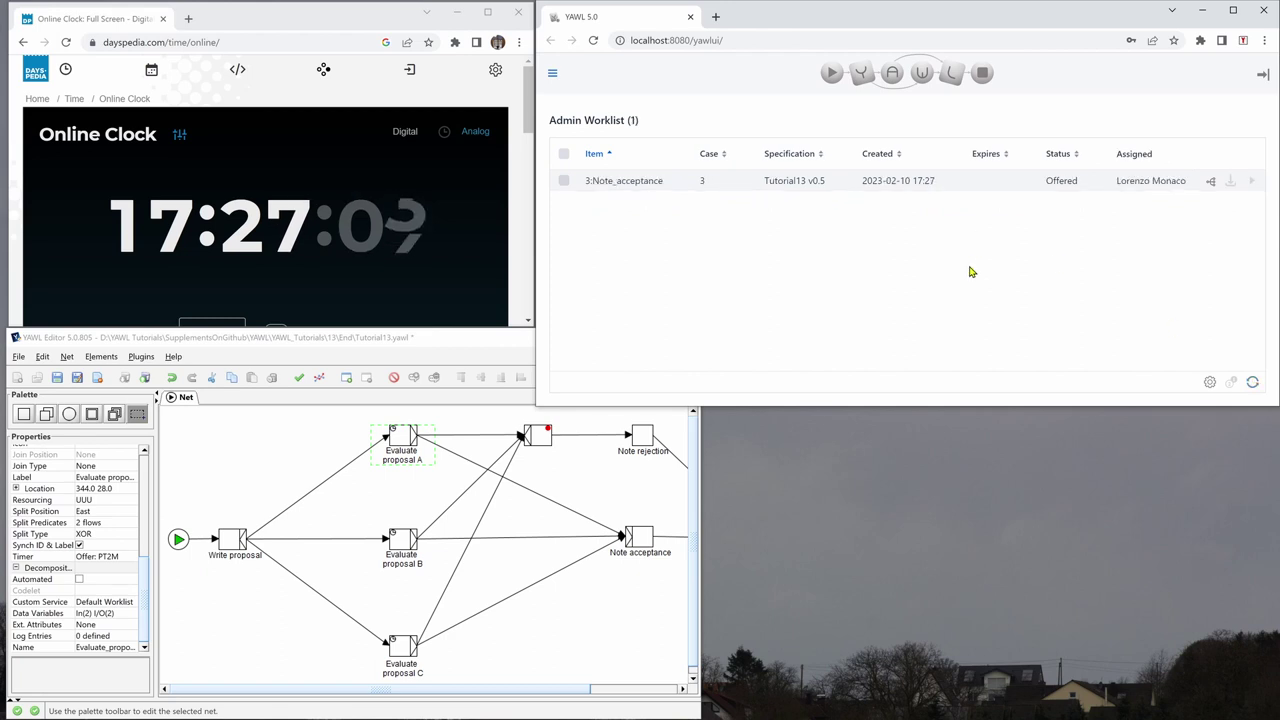
Reoffer 3:Note_acceptance to the chosen participant
click(1210, 181)
click(1185, 202)
click(1260, 387)
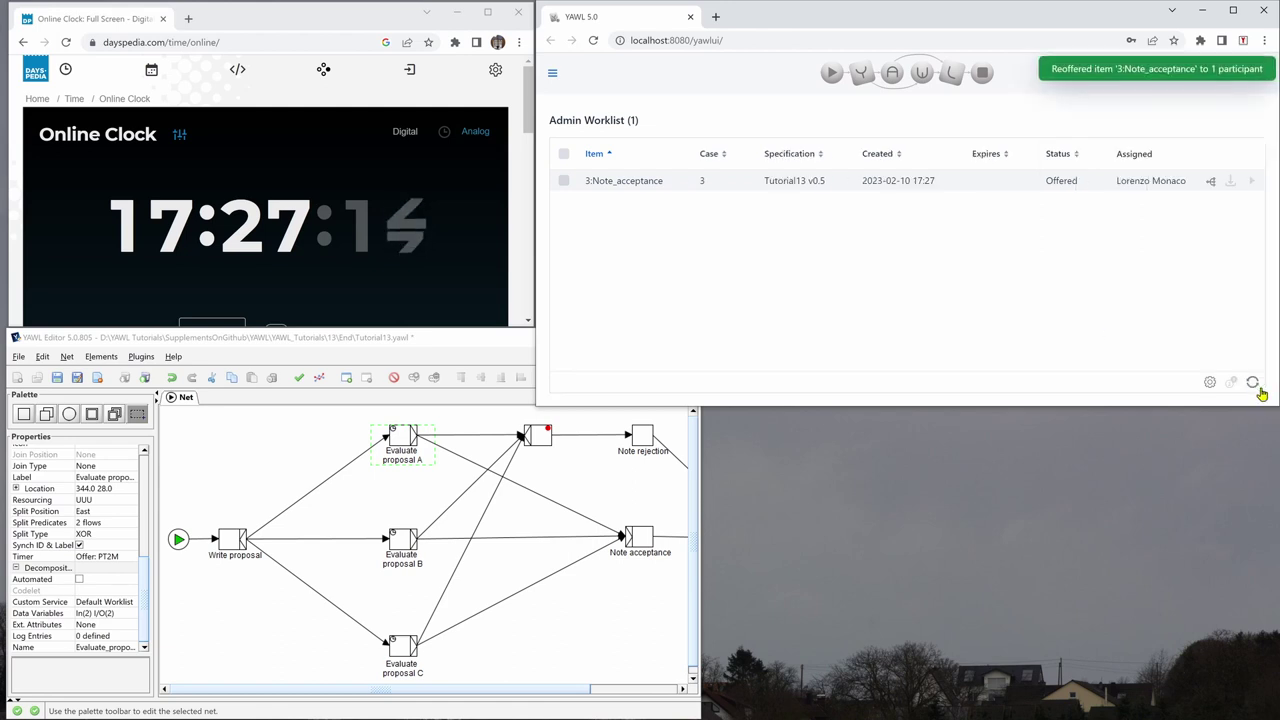
Accept, start and complete Note_acceptance in My Worklist, leaving the Admin Worklist empty
click(553, 74)
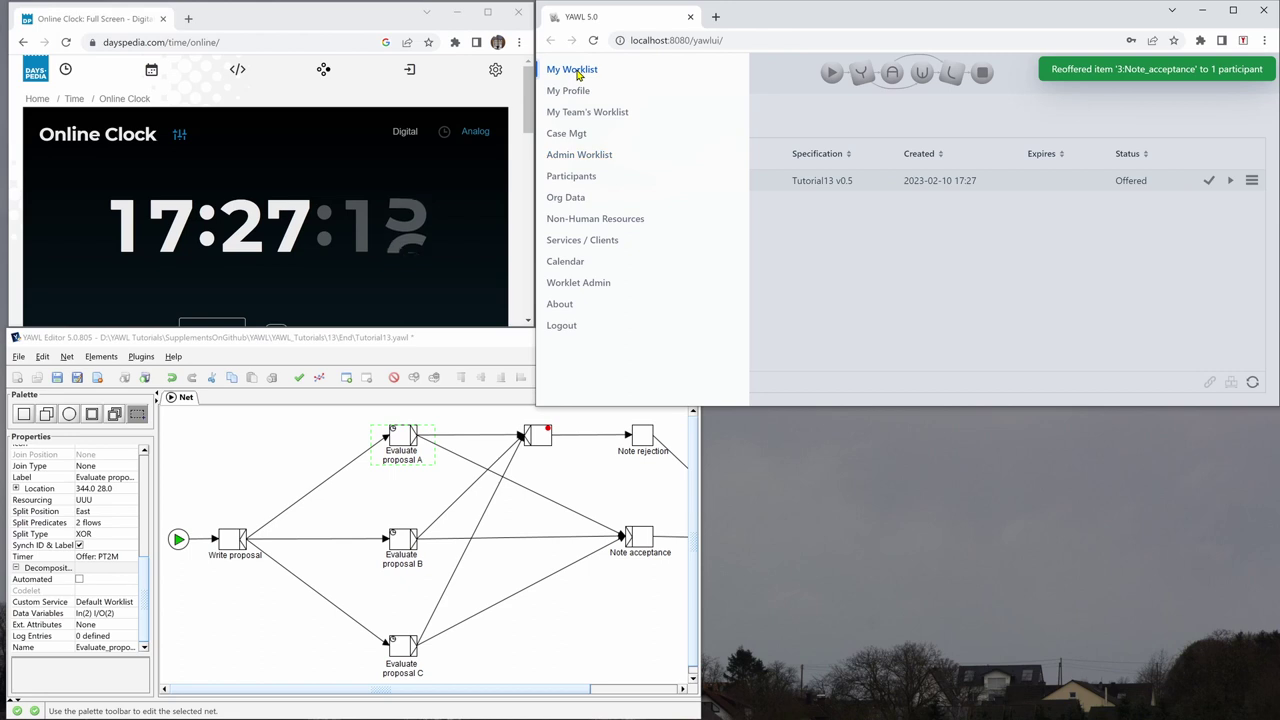
click(915, 280)
click(1208, 180)
click(1209, 182)
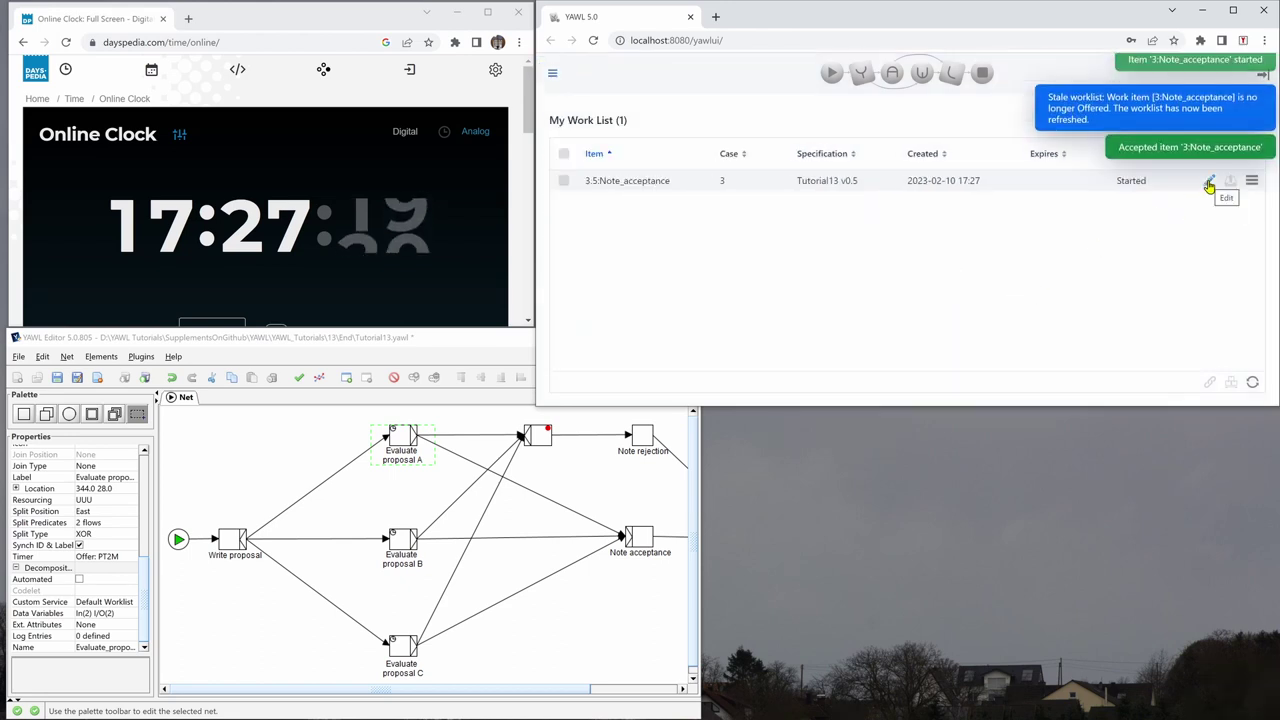
click(1210, 184)
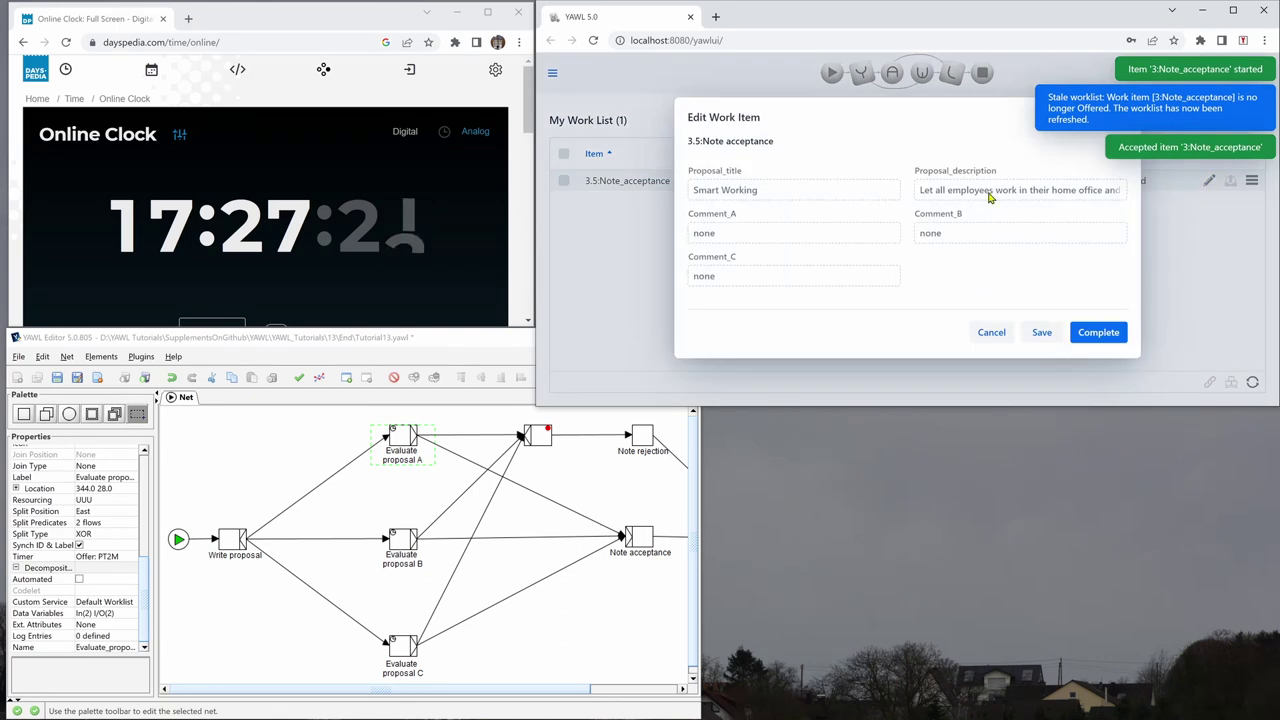
click(1099, 333)
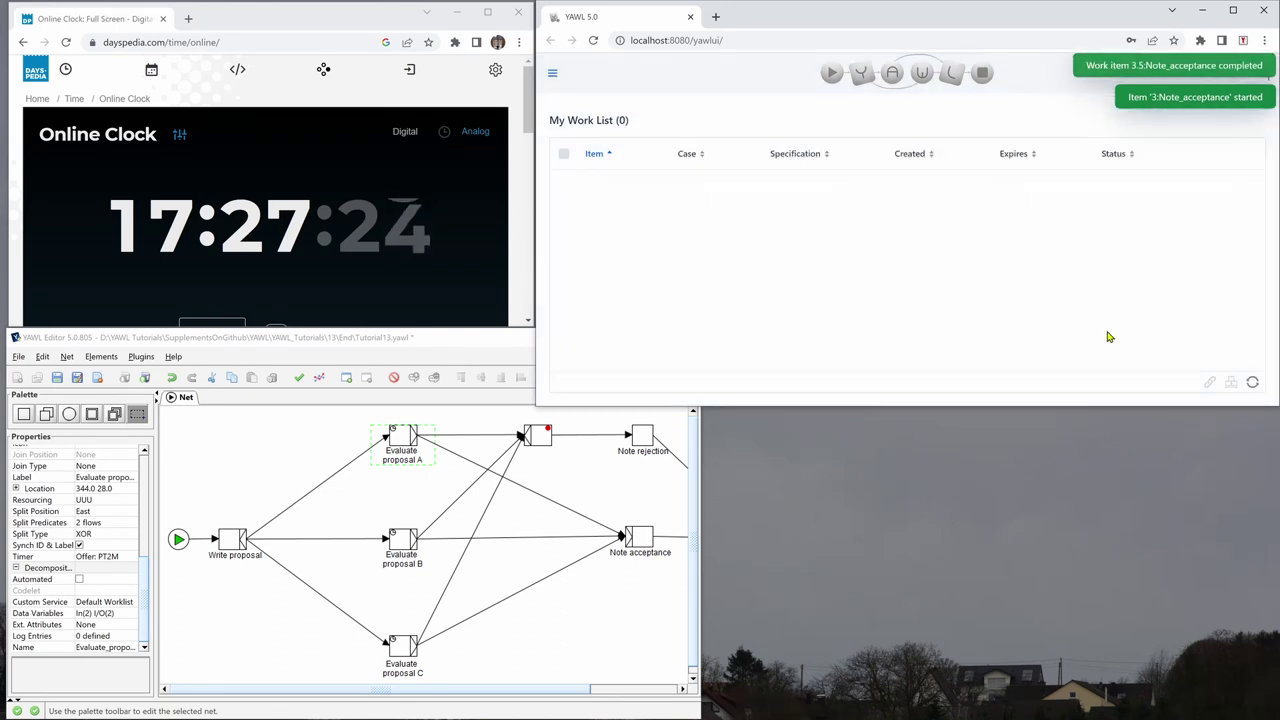
click(552, 76)
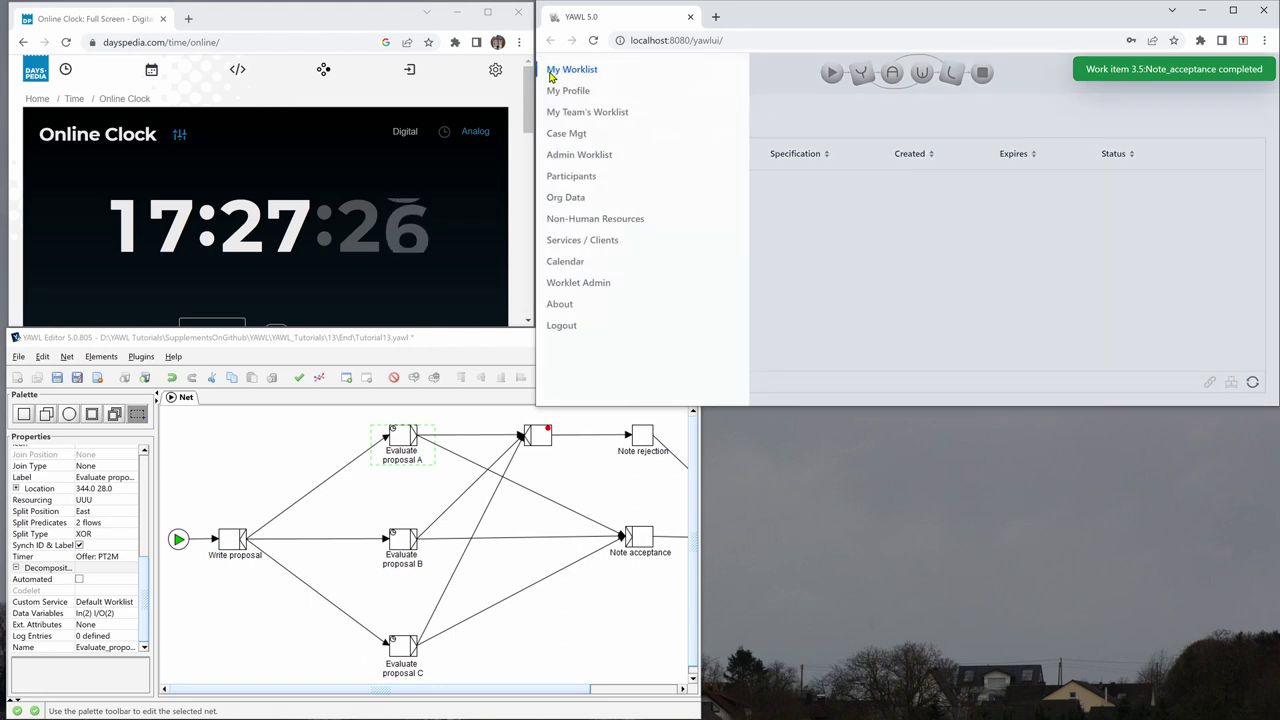
click(571, 157)
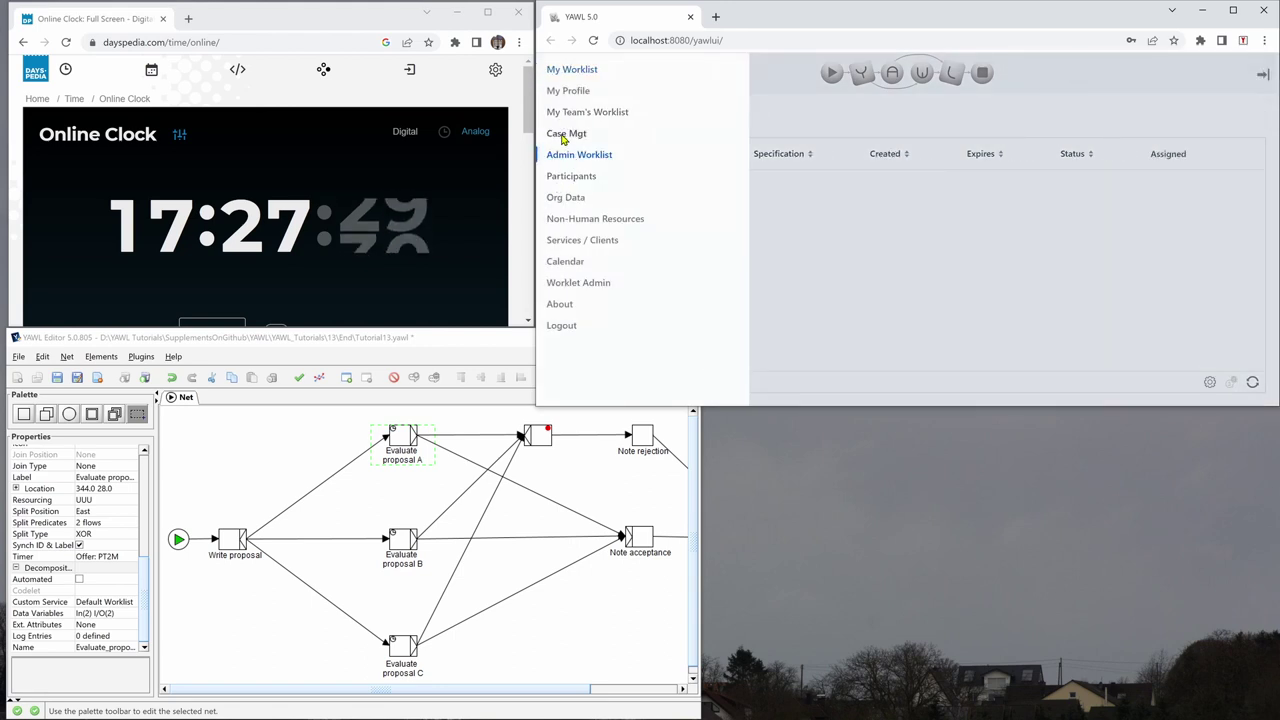
Switch to Case Mgt to confirm Tutorial13 v0.5 has zero running cases
click(564, 136)
click(1057, 346)
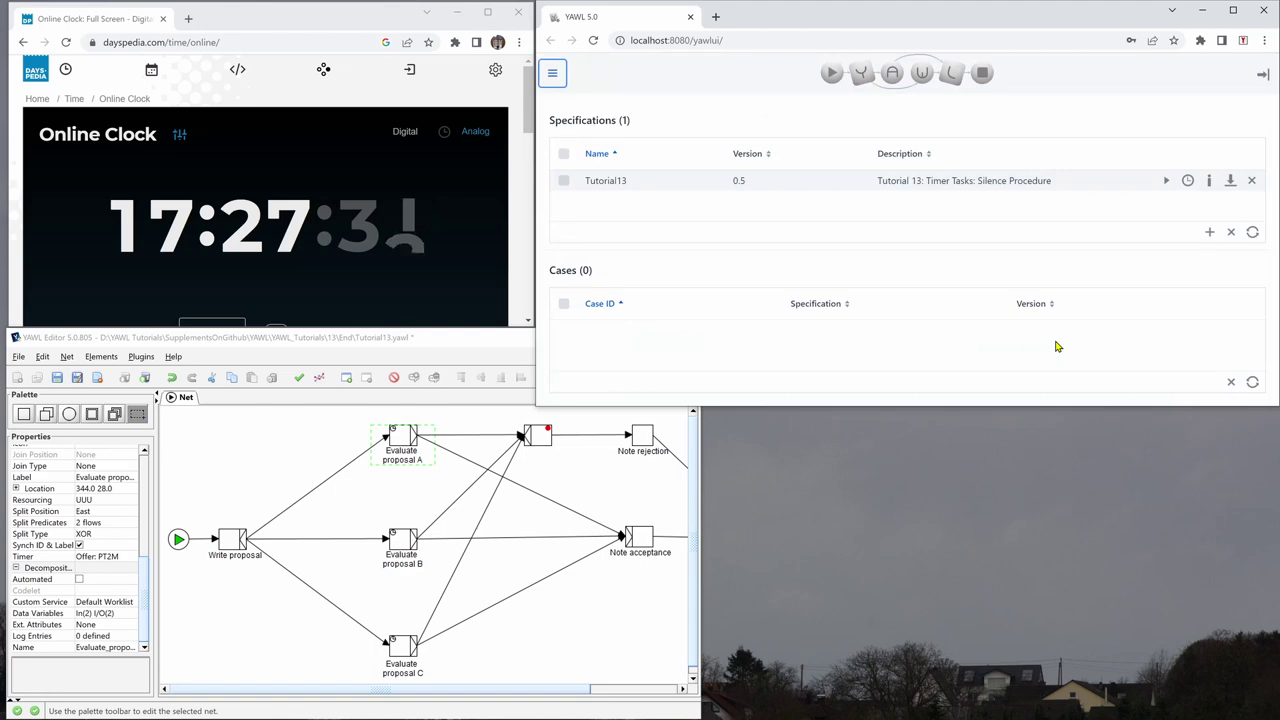